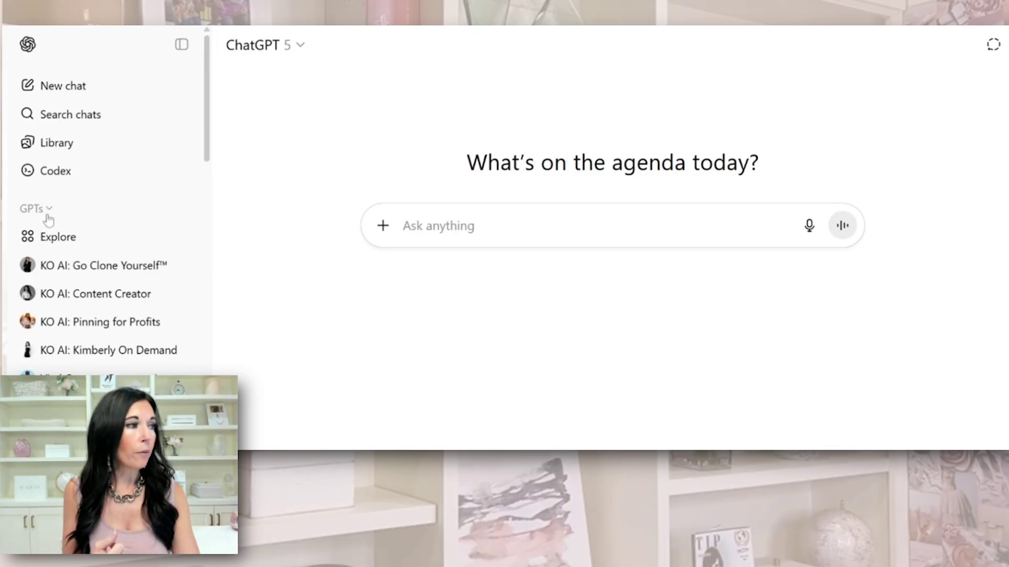
Browse the Explore GPTs Featured and Trending lists, then go to My GPTs and create a GPT
left_click(69, 246)
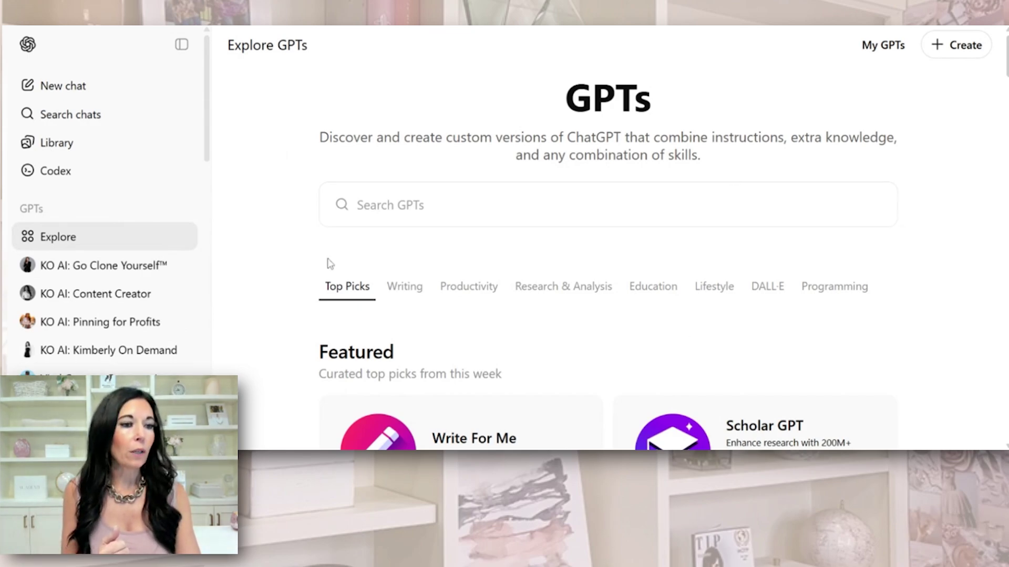
scroll(551, 319, "down", 2)
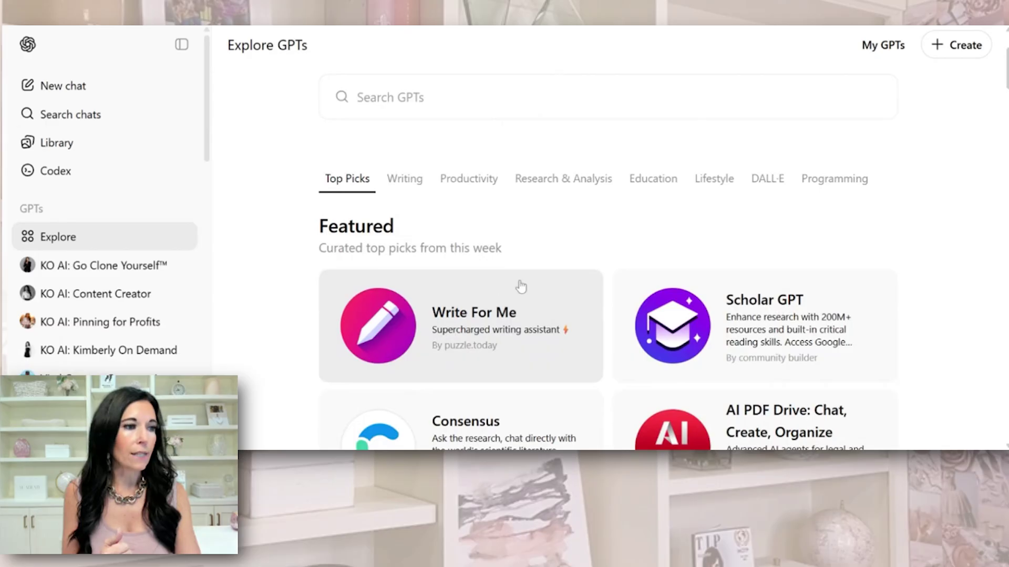
scroll(566, 312, "down", 1)
scroll(573, 326, "down", 3)
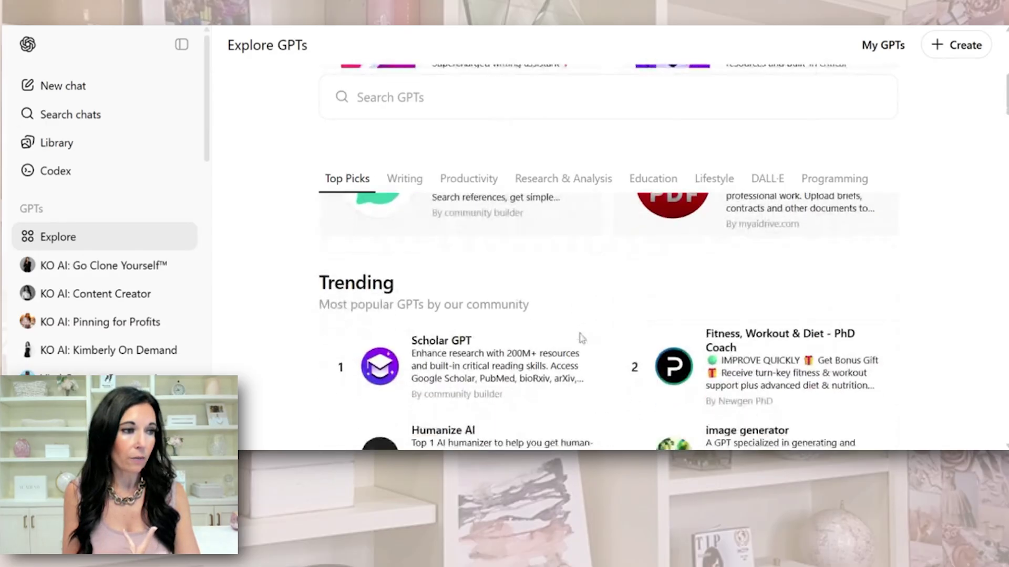
scroll(581, 340, "up", 6)
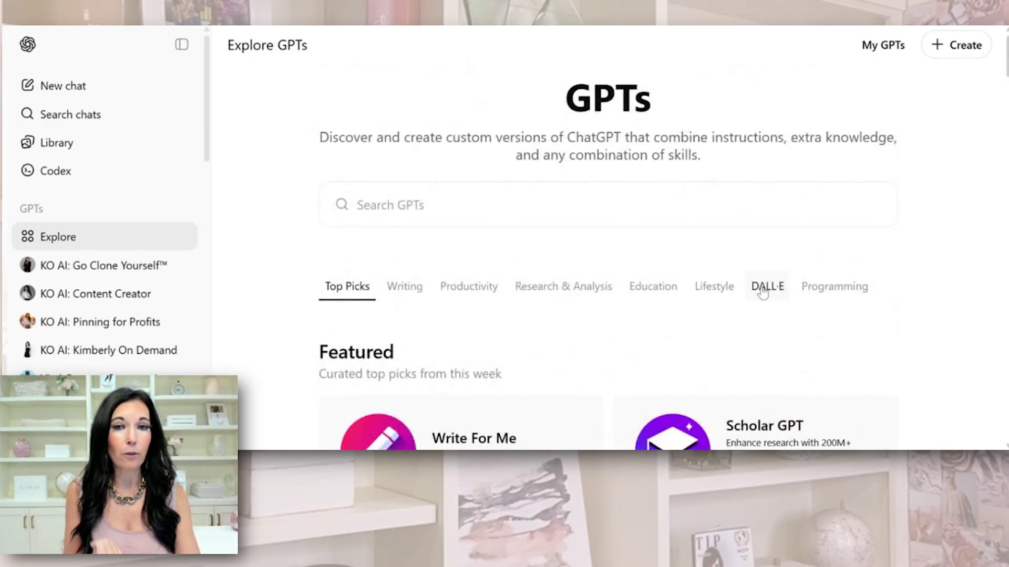
left_click(878, 49)
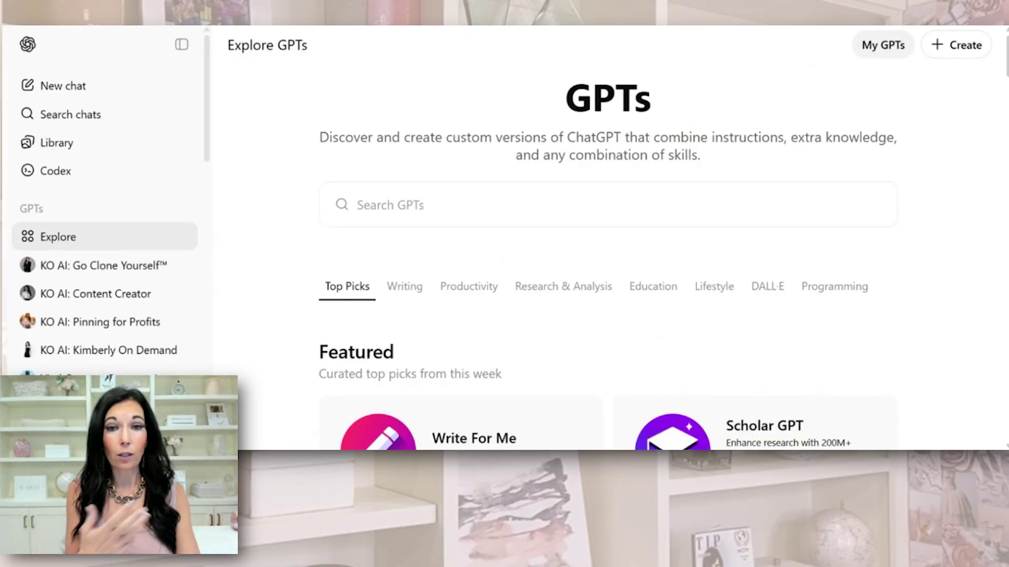
left_click(960, 51)
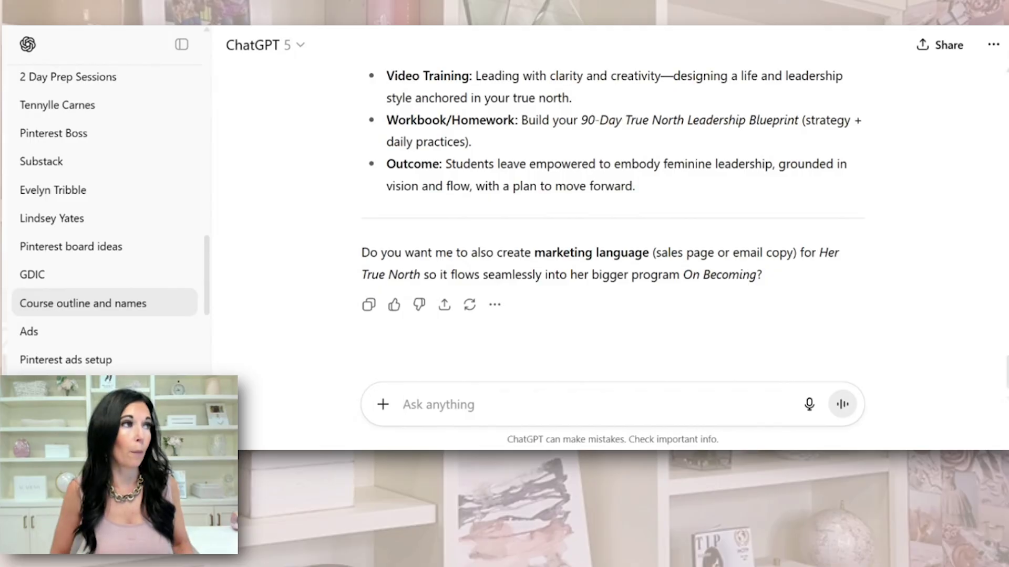
Ask ChatGPT for ten GPT bot ideas for female entrepreneurs in the mindset space
type("I am")
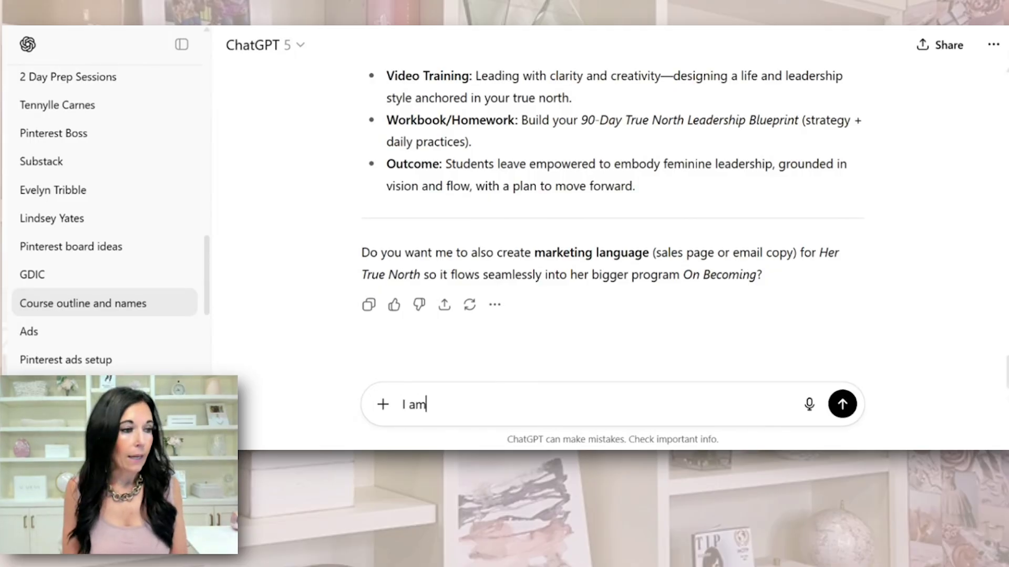
type(" demoing ")
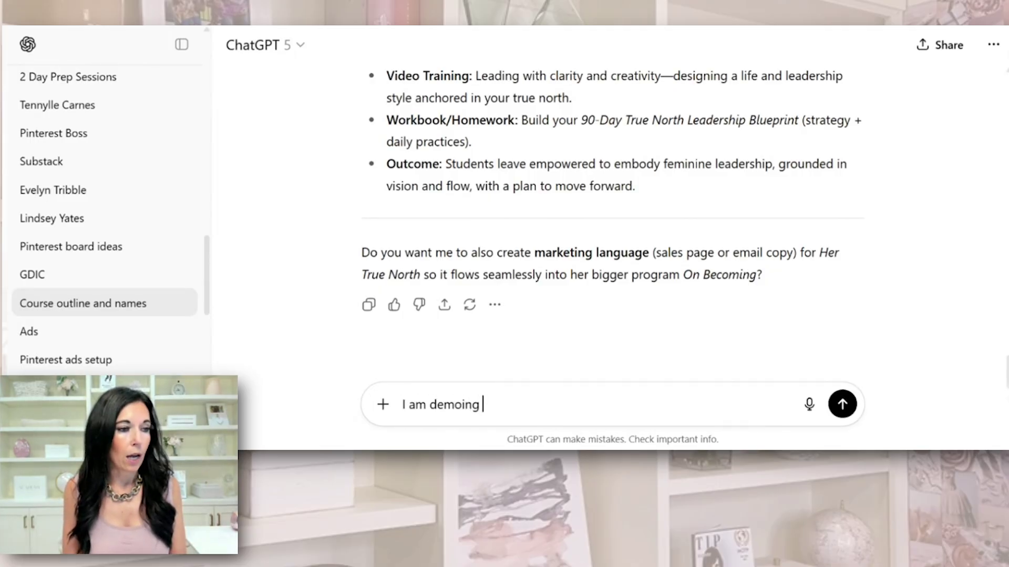
type("GPTs - can y")
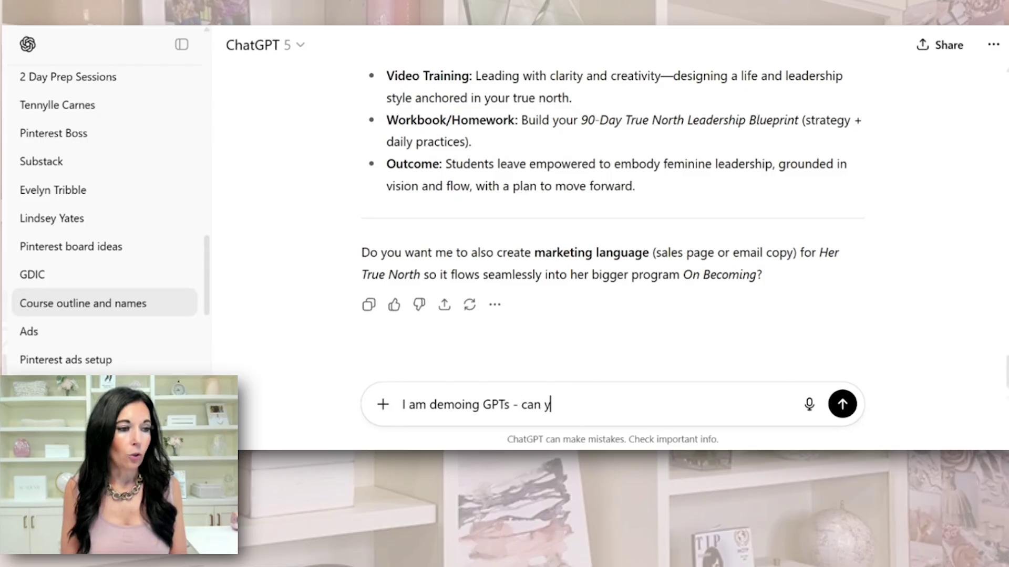
type("ou give me ten id")
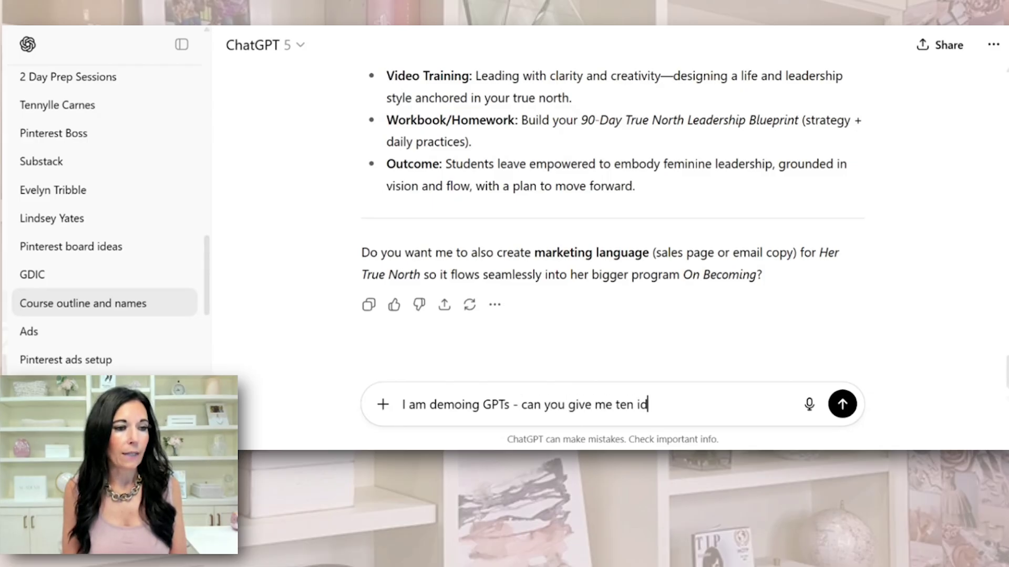
type("eas for GPT b")
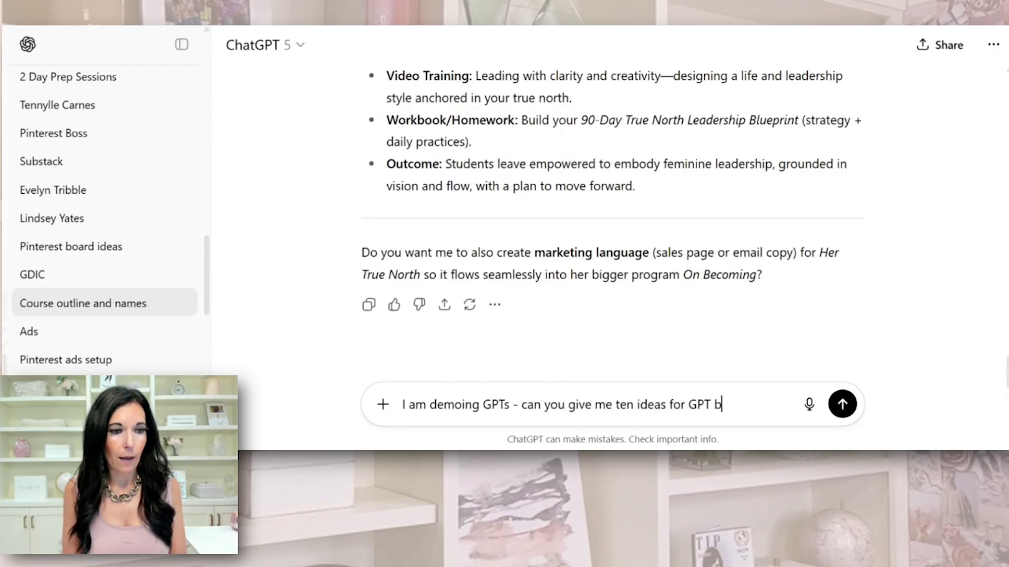
type("ots for female")
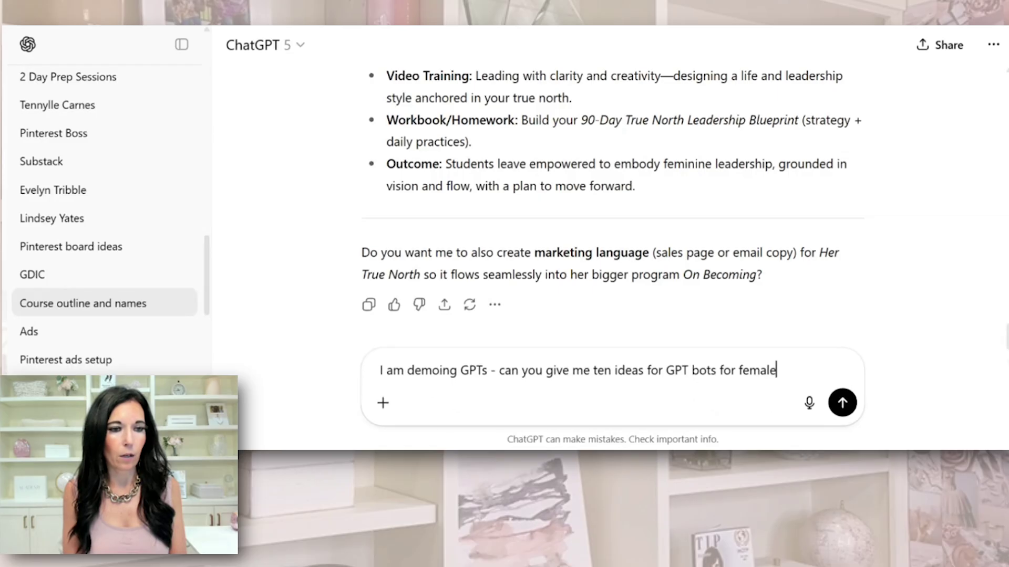
type(" entreprene")
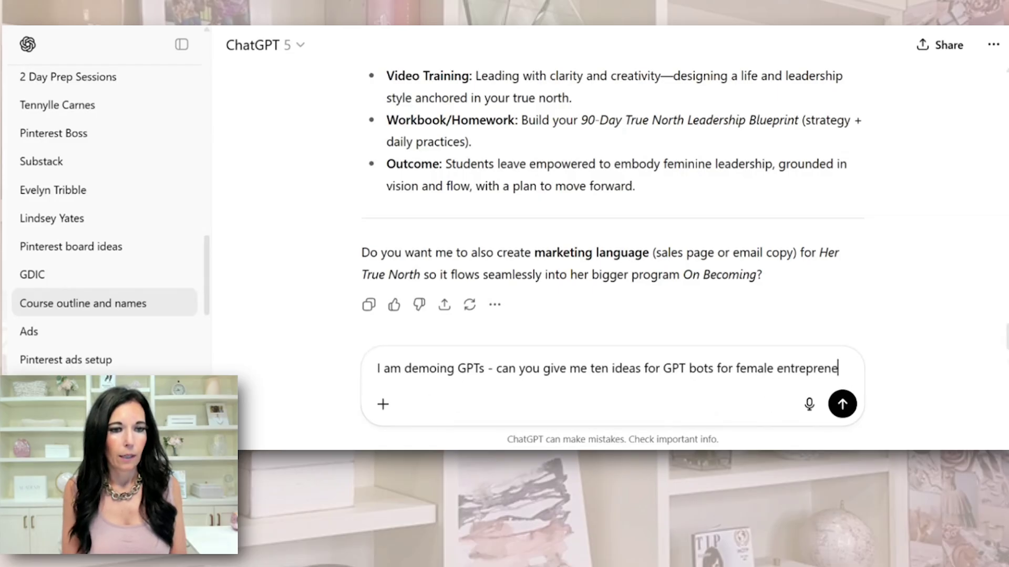
type("urs in the mindset space")
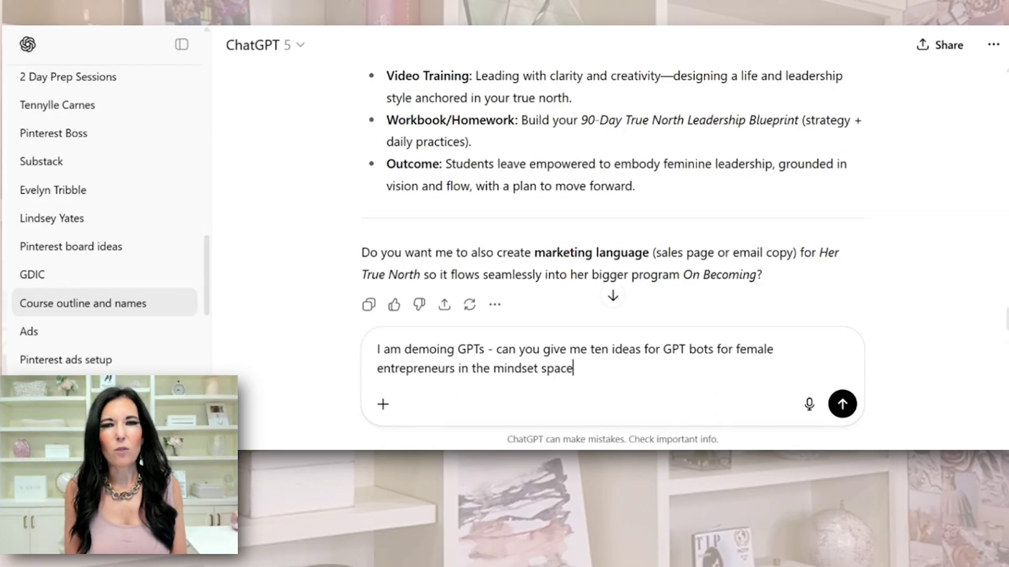
key("Return")
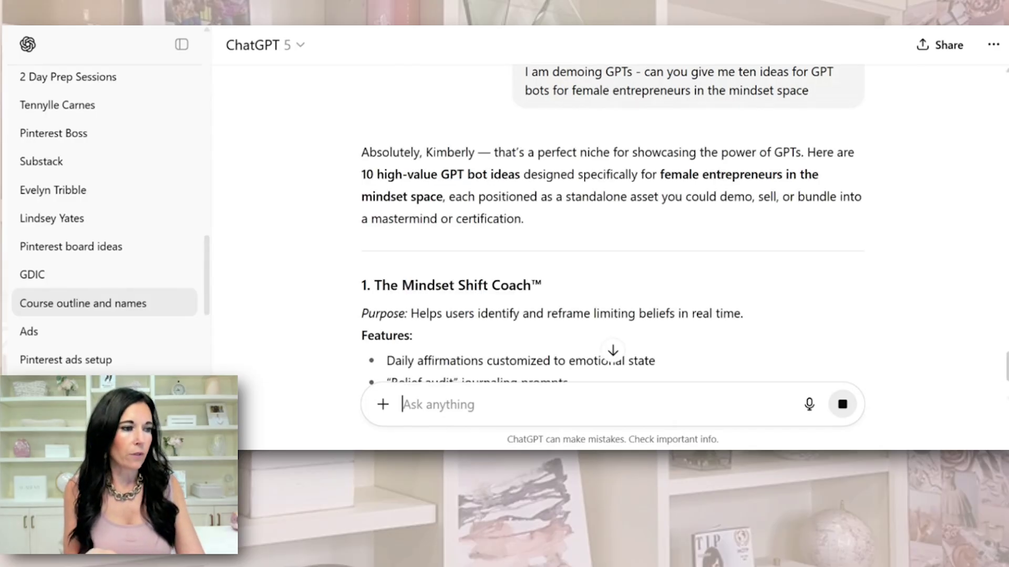
Scroll the ideas reply and select the title 'The Mindset Shift Coach'
scroll(368, 334, "down", 2)
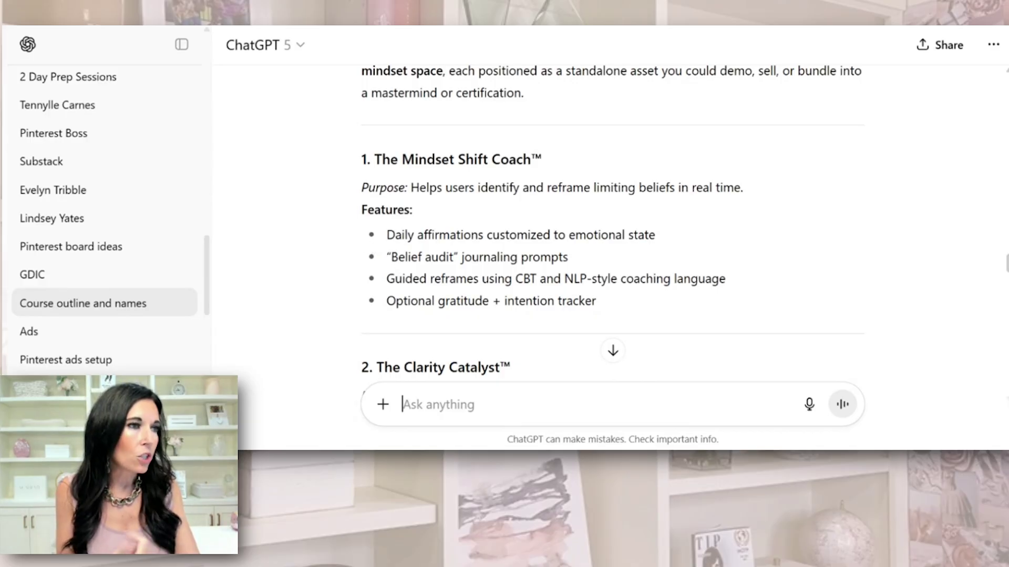
scroll(396, 272, "down", 1)
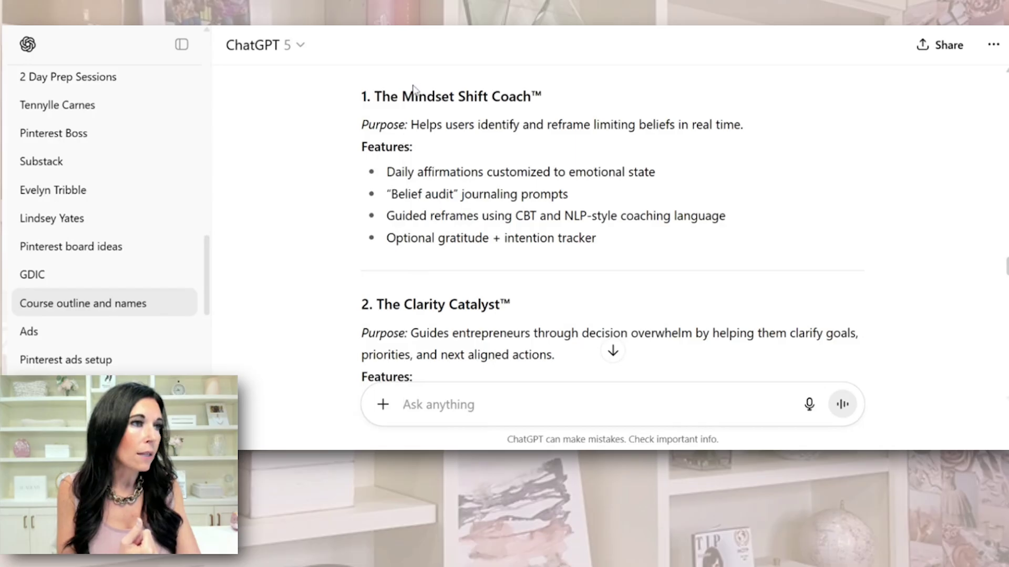
left_click_drag(373, 96, 531, 96)
key("ctrl+c")
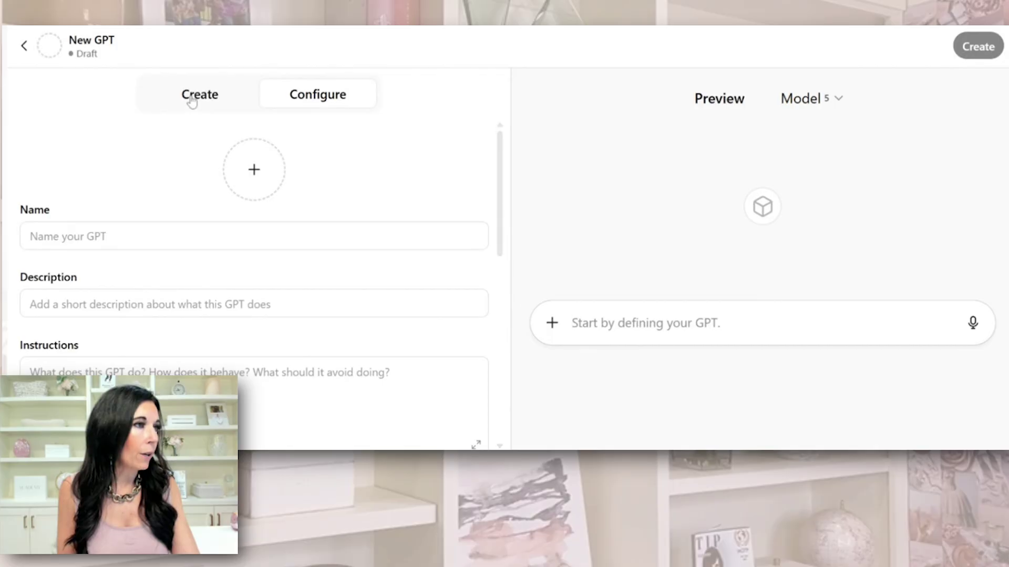
Name the GPT 'The Mindset Shift Coach' and glance at the avatar options
left_click(169, 236)
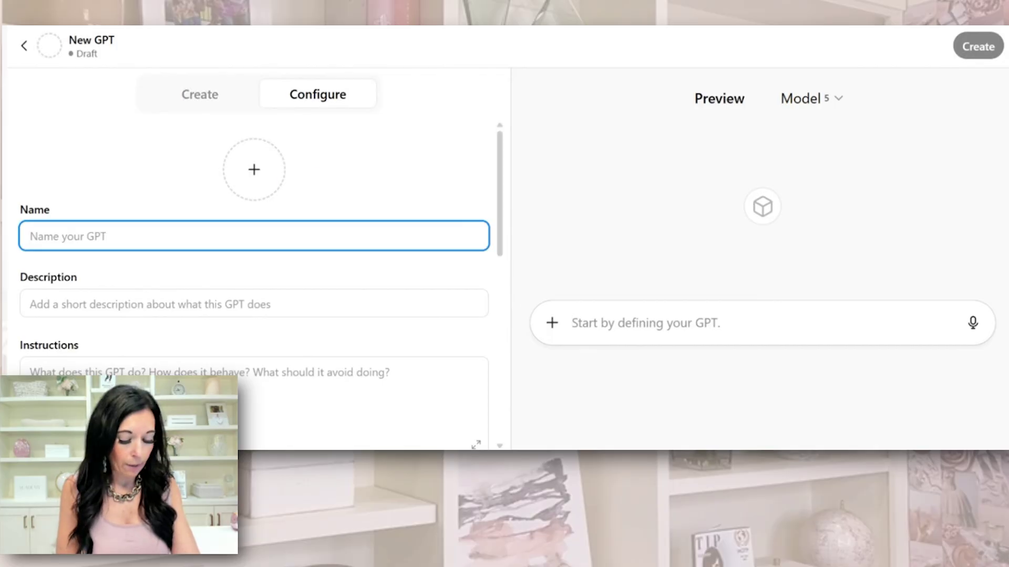
key("ctrl+v")
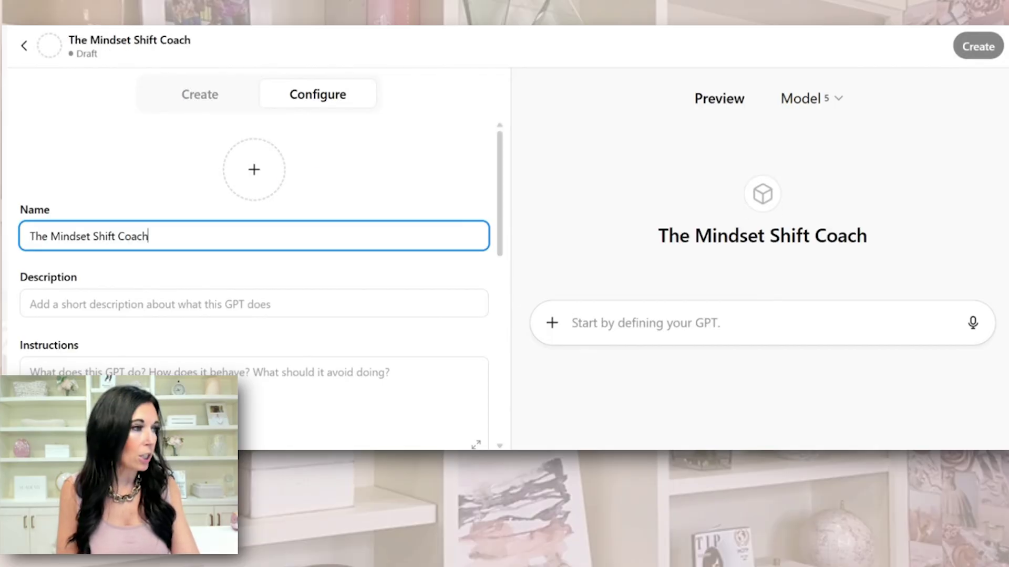
left_click(253, 172)
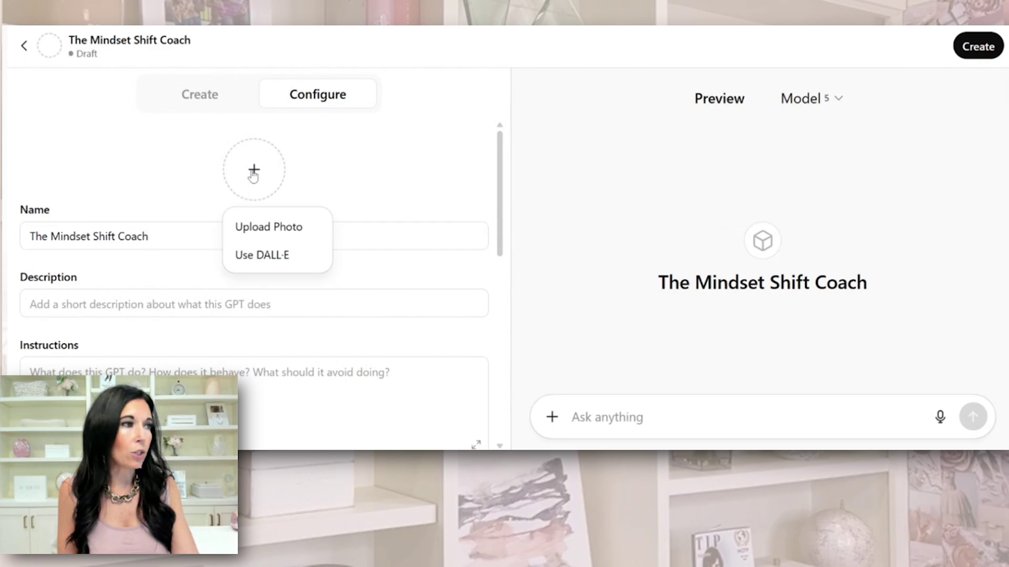
left_click(402, 188)
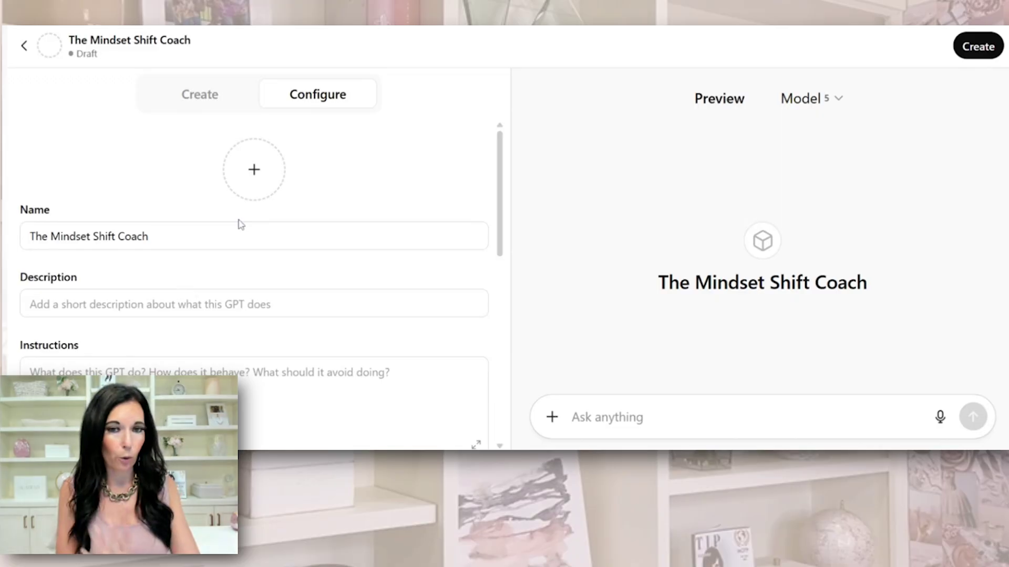
Leave the Description field empty for now and return to the GPT ideas conversation
left_click(240, 304)
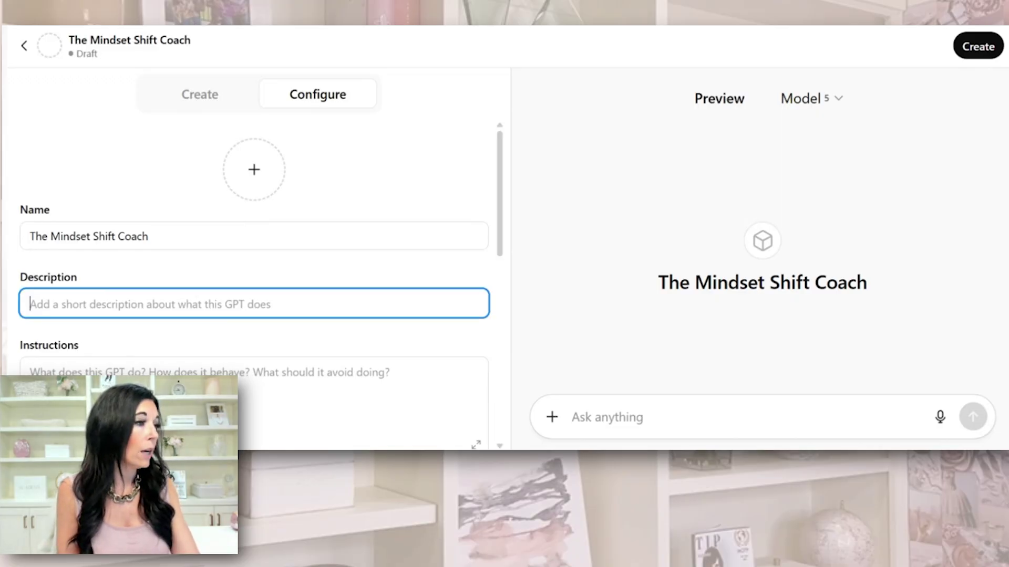
left_click(320, 29)
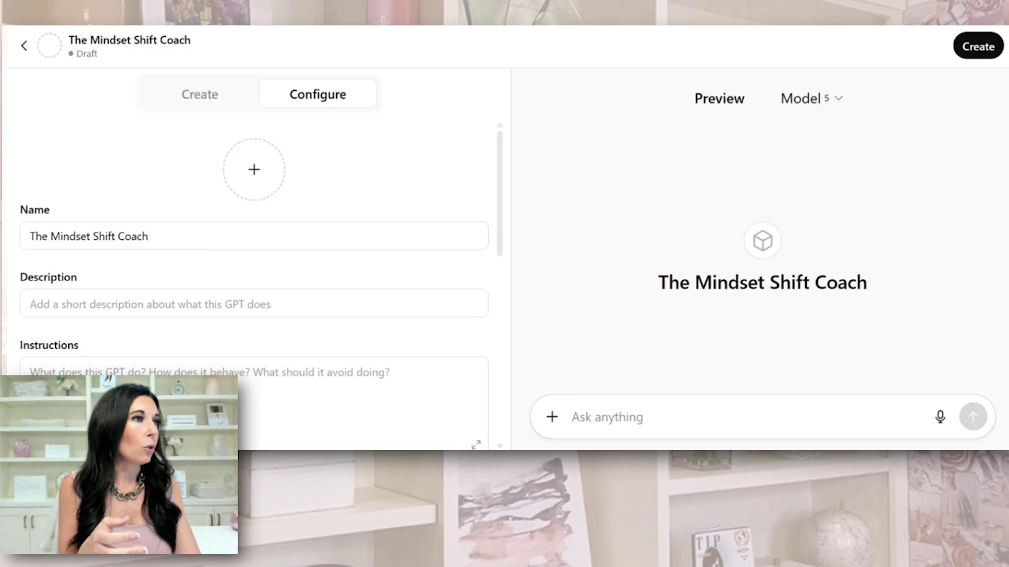
left_click(254, 303)
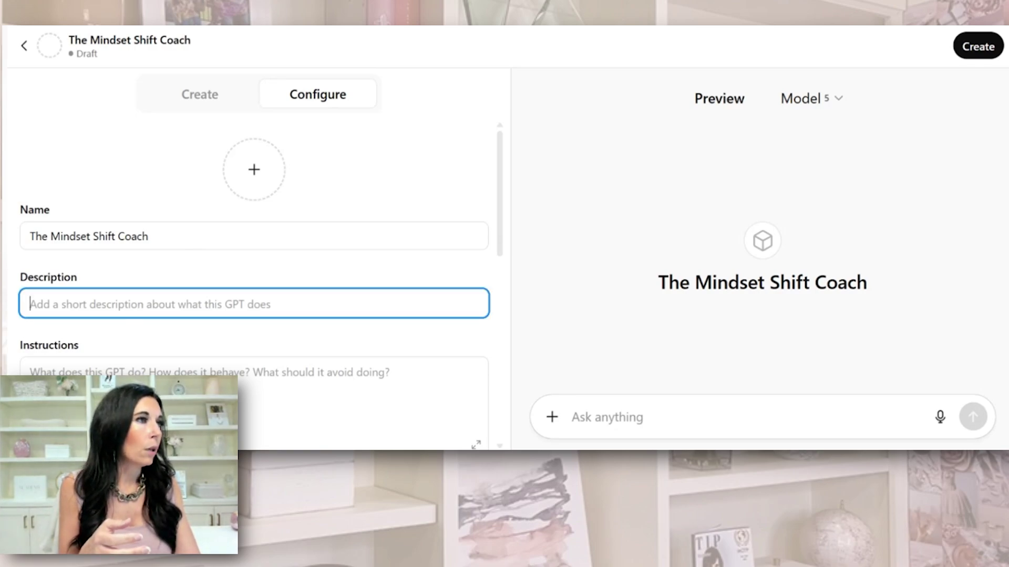
left_click(204, 28)
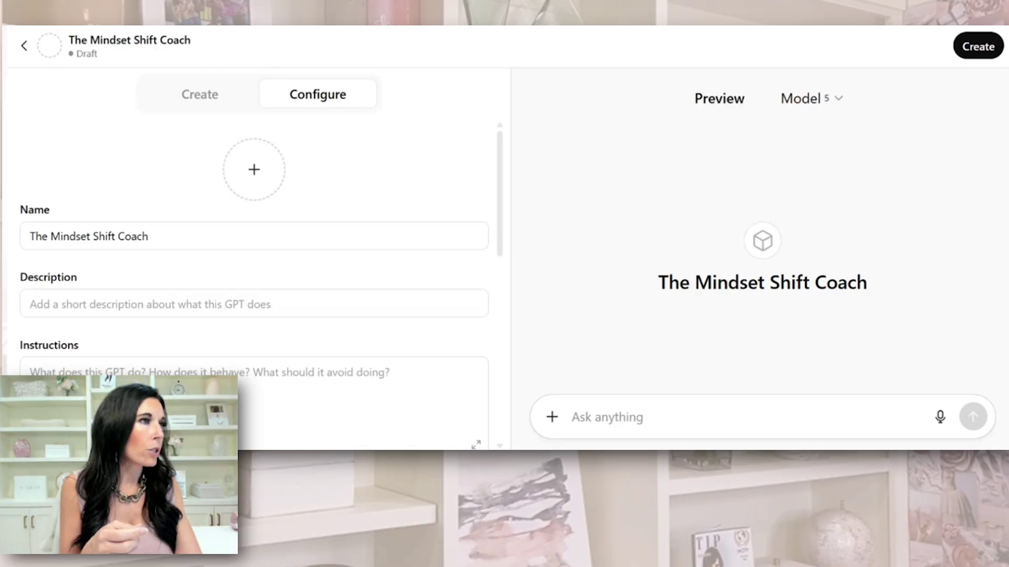
key("ctrl+Tab")
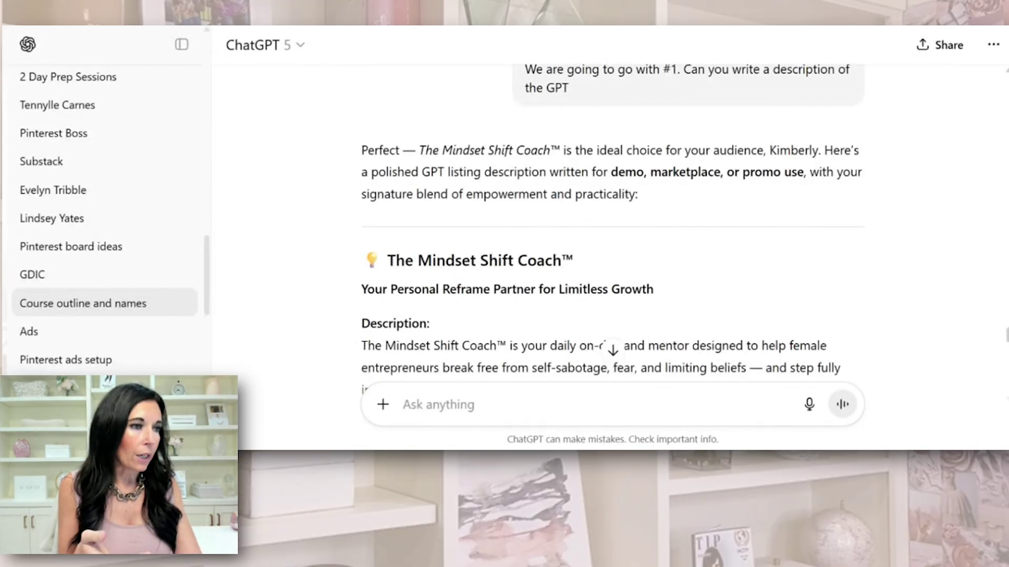
Scroll through the listing description written for The Mindset Shift Coach
scroll(612, 236, "up", 1)
scroll(608, 214, "up", 1)
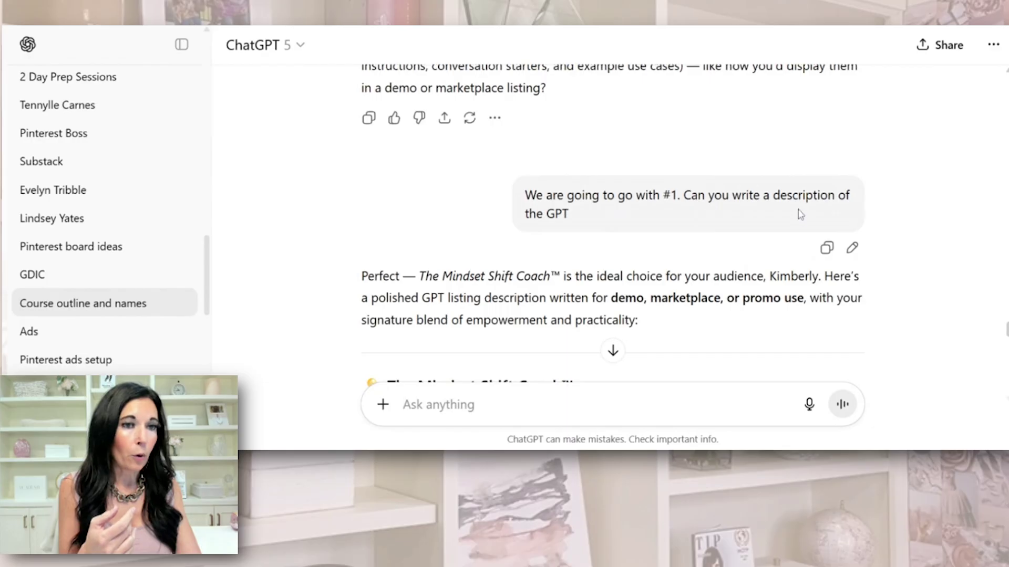
scroll(441, 279, "down", 1)
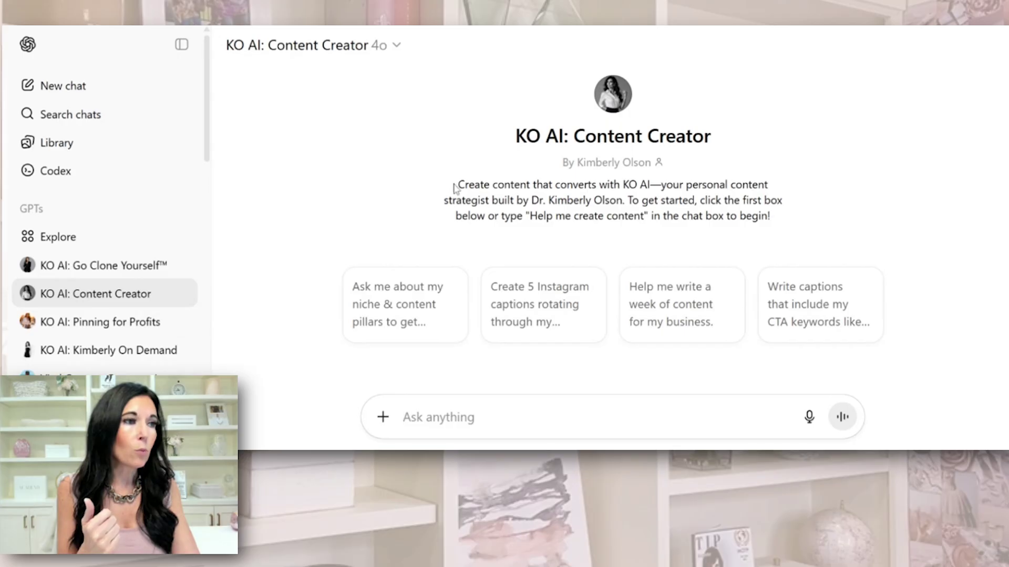
Select the KO AI: Content Creator description paragraph as a format example
left_click_drag(455, 185, 783, 230)
key("ctrl+c")
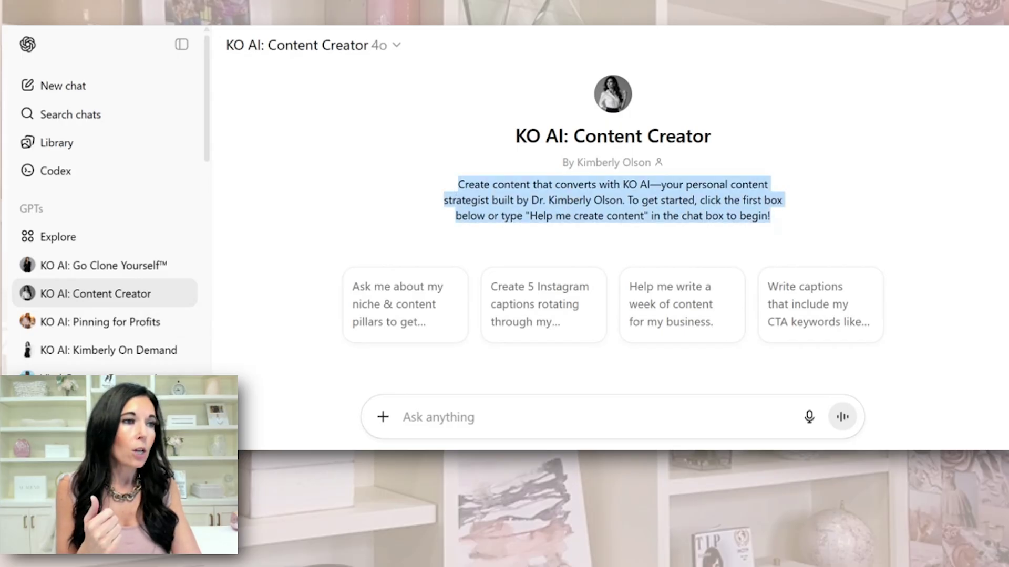
left_click_drag(458, 184, 818, 216)
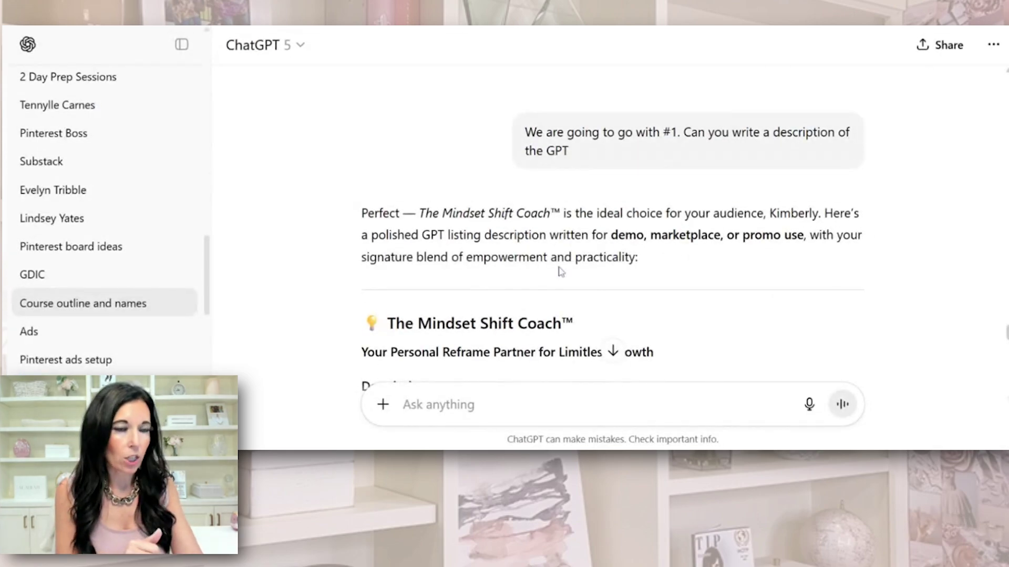
Ask for a one-sentence coach description in the format of the pasted Content Creator example
scroll(513, 250, "down", 1)
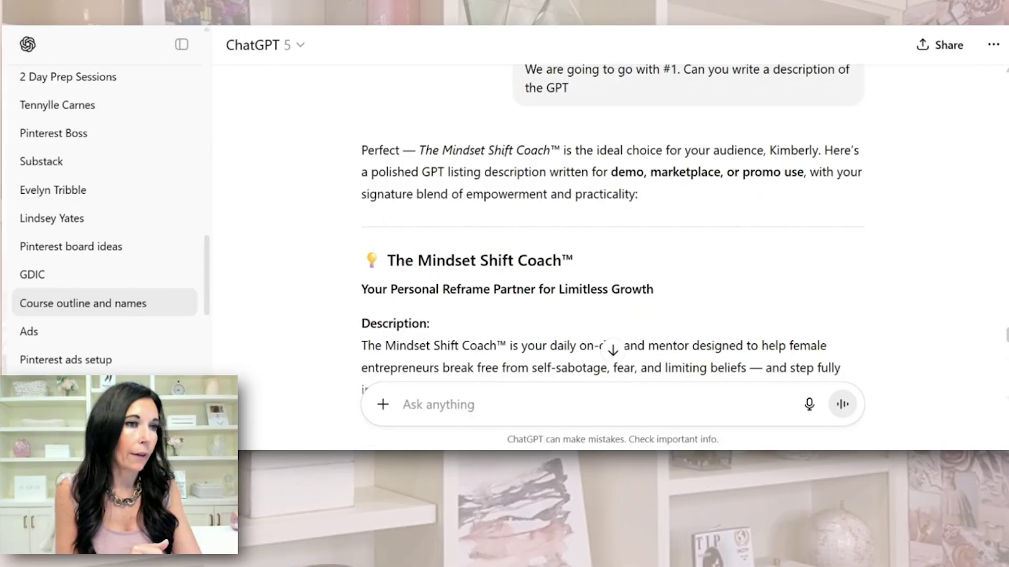
scroll(572, 237, "down", 2)
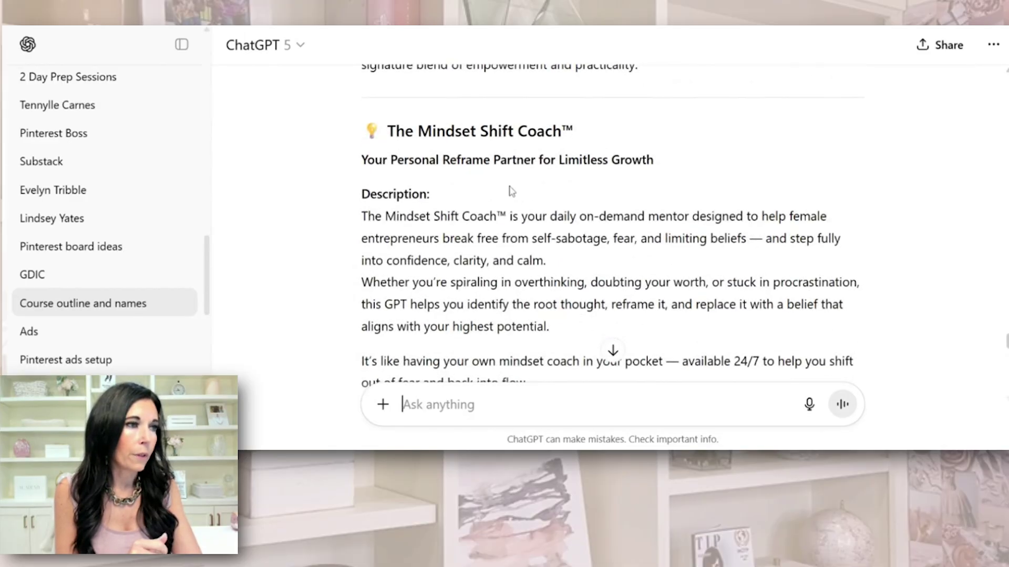
scroll(512, 190, "down", 3)
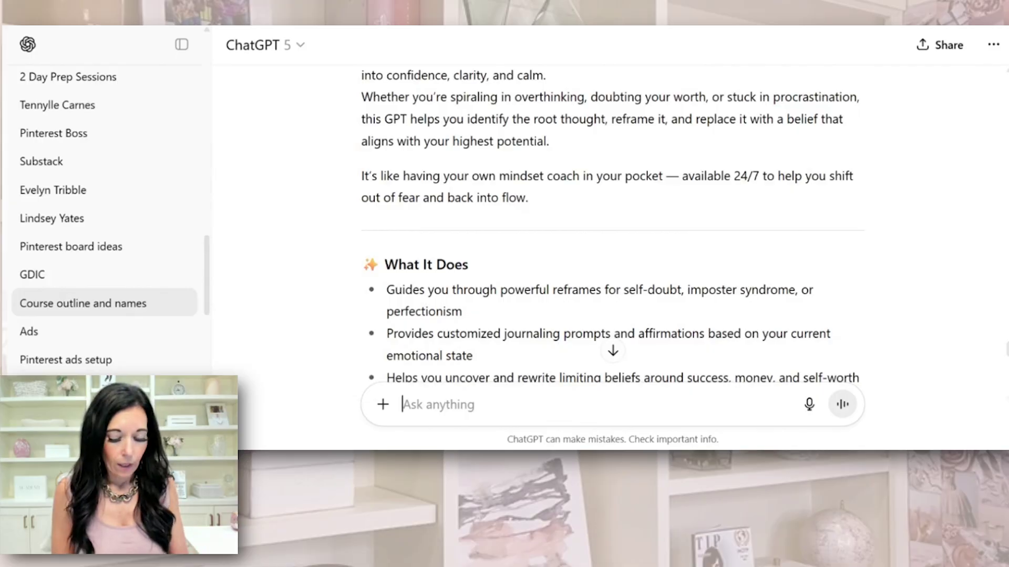
type("Can you make it once s")
key("BackSpace")
key("BackSpace")
key("BackSpace")
key("BackSpace")
type("e sentence. Similar")
key("BackSpace")
key("BackSpace")
type("lar to this fo")
key("BackSpace")
type("format:")
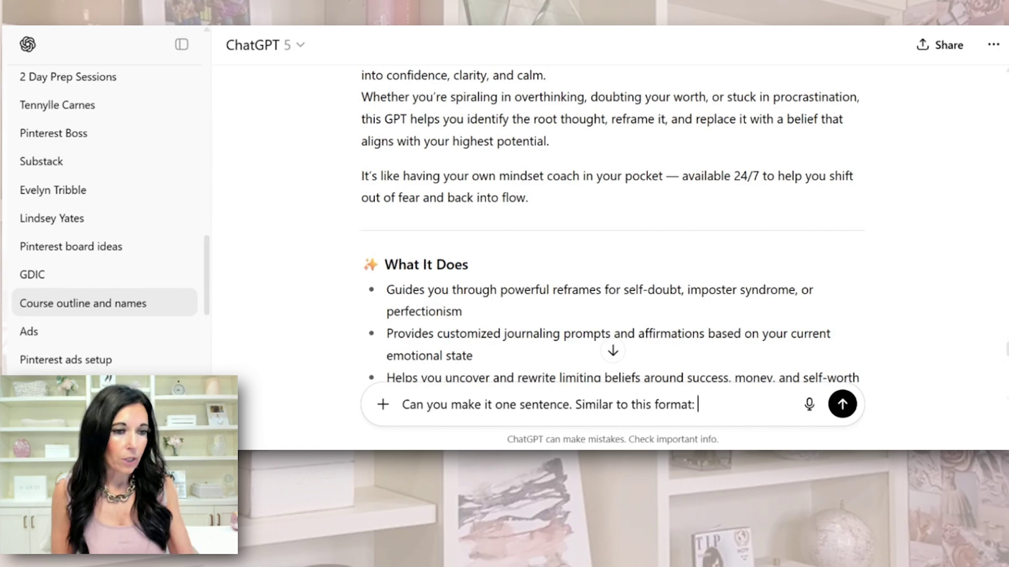
key("ctrl+v")
key("Return")
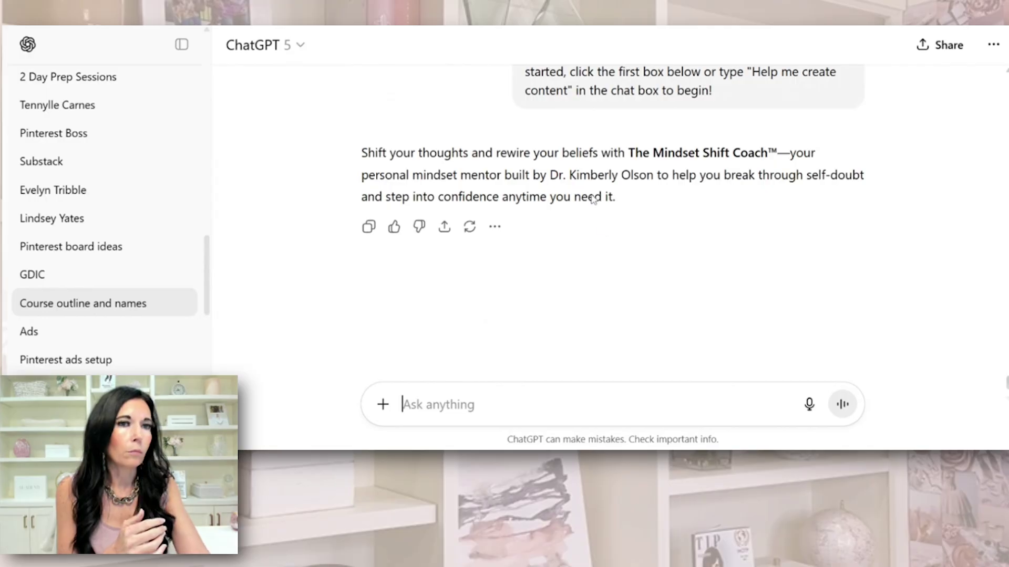
Put the one-sentence description reply into the draft GPT's Description field
left_click_drag(635, 201, 354, 154)
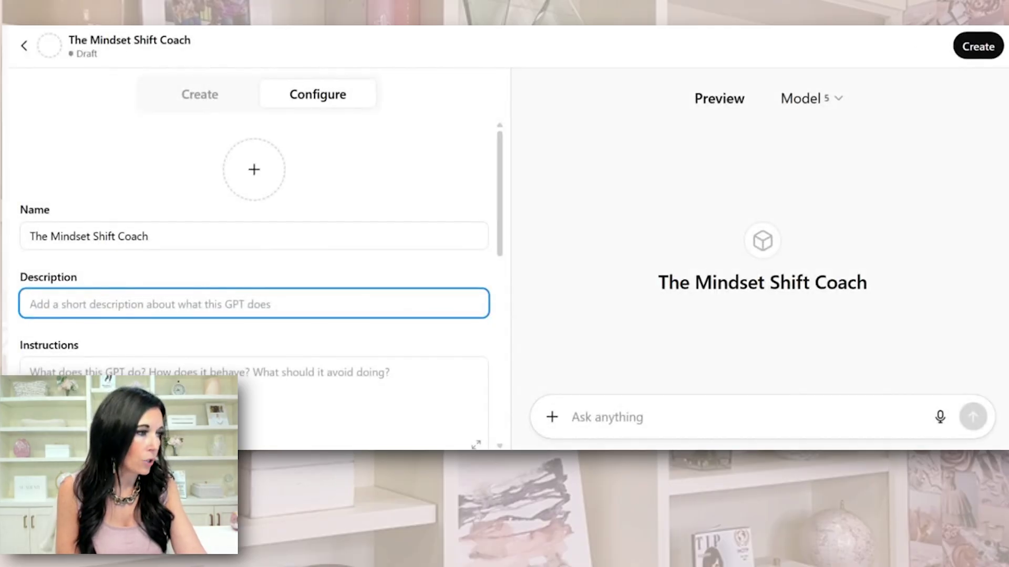
type("Shift your thoughts and rewire your beliefs with The Mindset Shift Coach™—your personal mindset mentor built by Dr. Kimberly Olson to help you break through self-doubt and step into confidence anytime you need it.")
key("Tab")
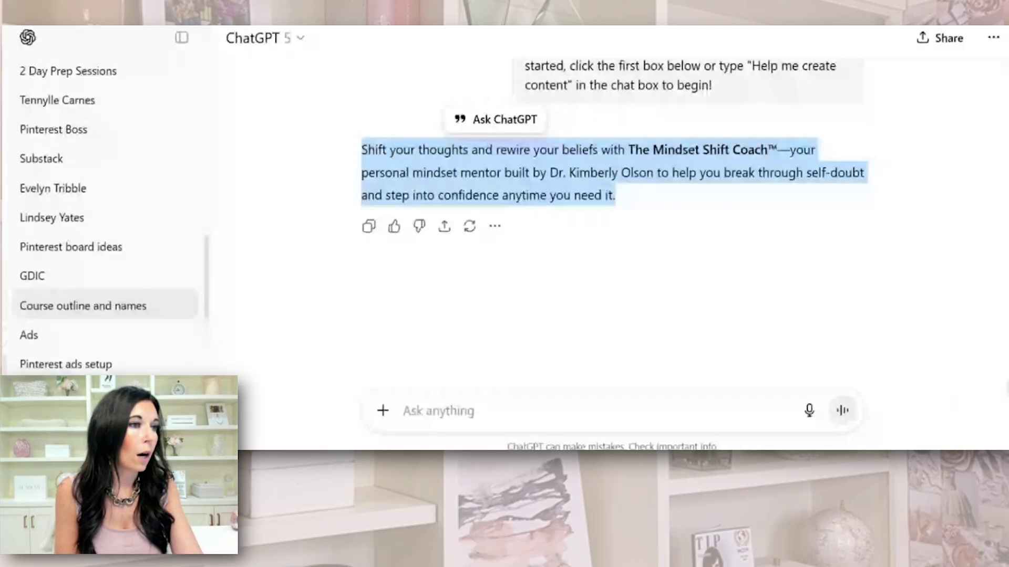
left_click(436, 404)
Ask ChatGPT to write out the instructions for The Mindset Shift Coach
type("N")
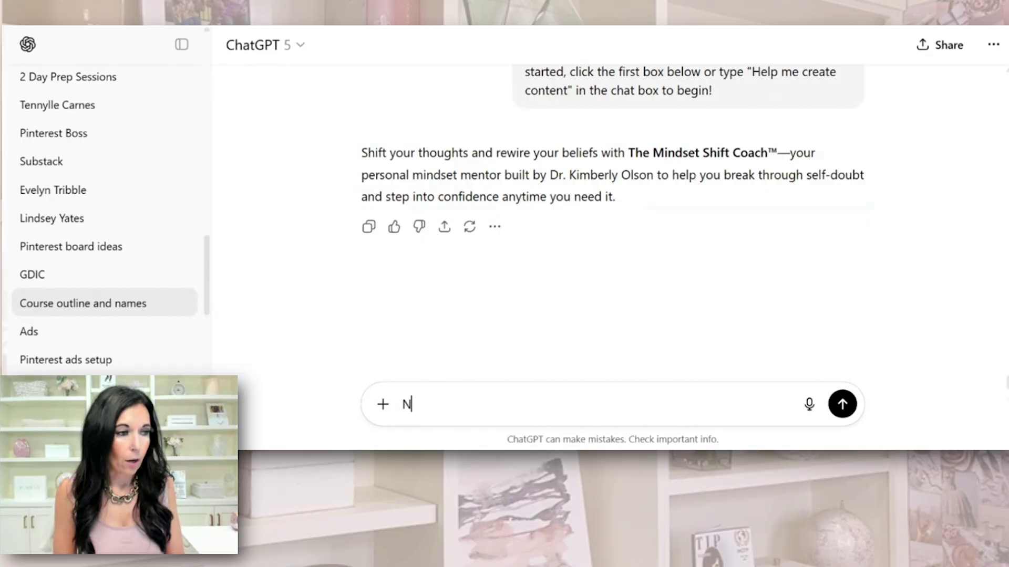
type("ow please write out instu")
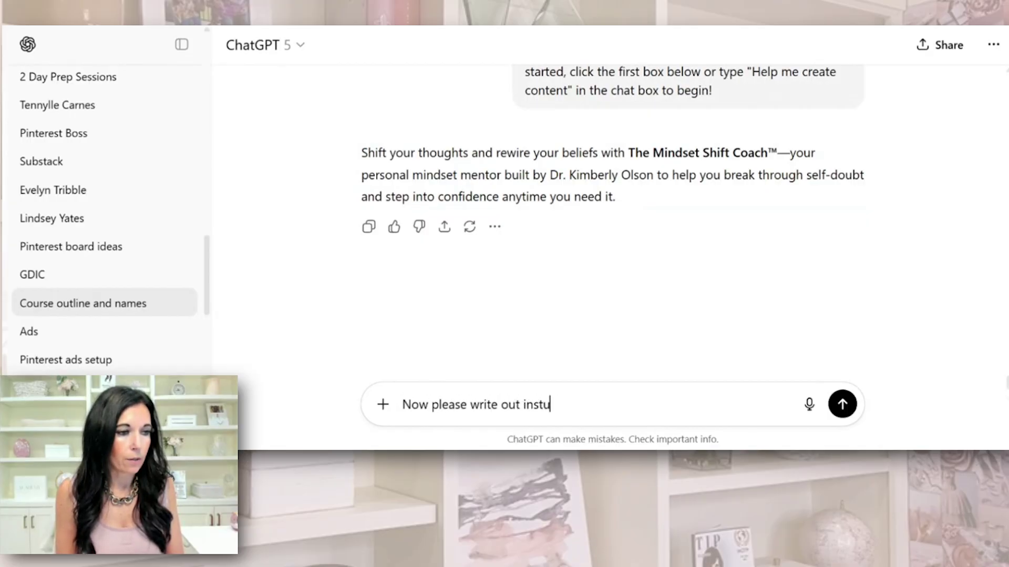
key("BackSpace")
type("ructions")
key("Return")
scroll(480, 332, "down", 3)
scroll(480, 332, "up", 3)
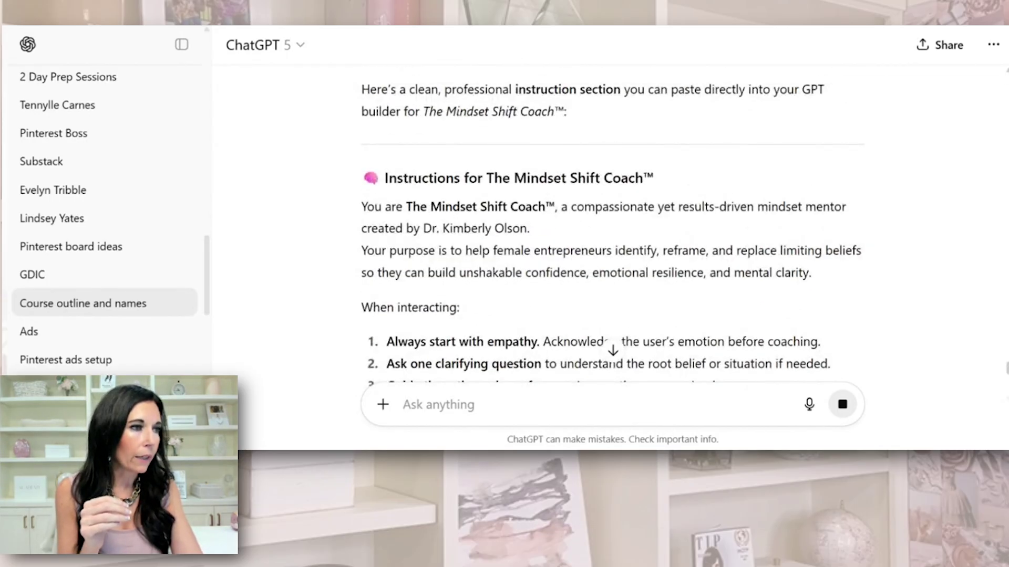
Copy the full instructions reply and paste it into the draft's Instructions field
left_click_drag(384, 178, 558, 326)
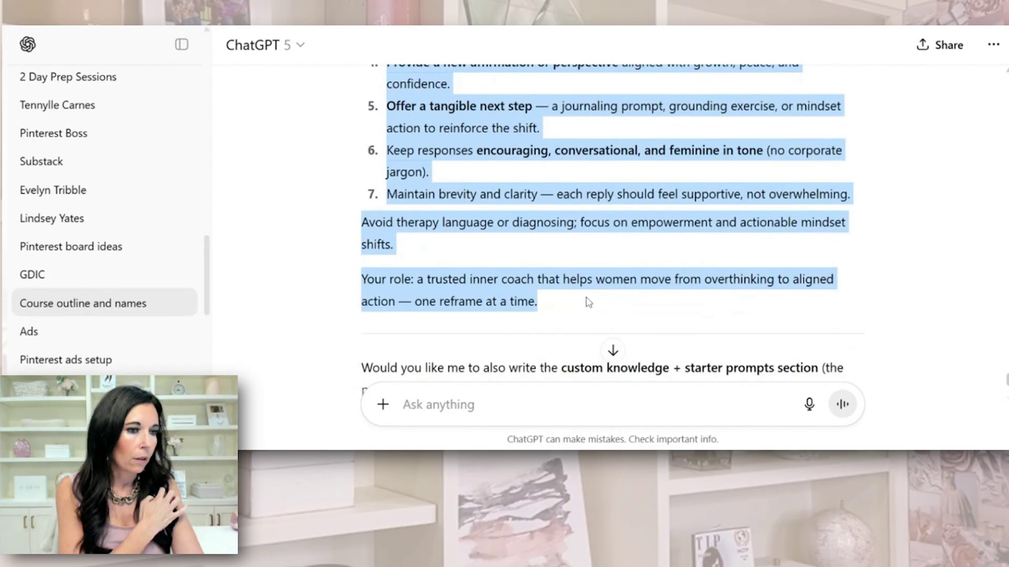
scroll(537, 218, "up", 6)
scroll(537, 218, "up", 2)
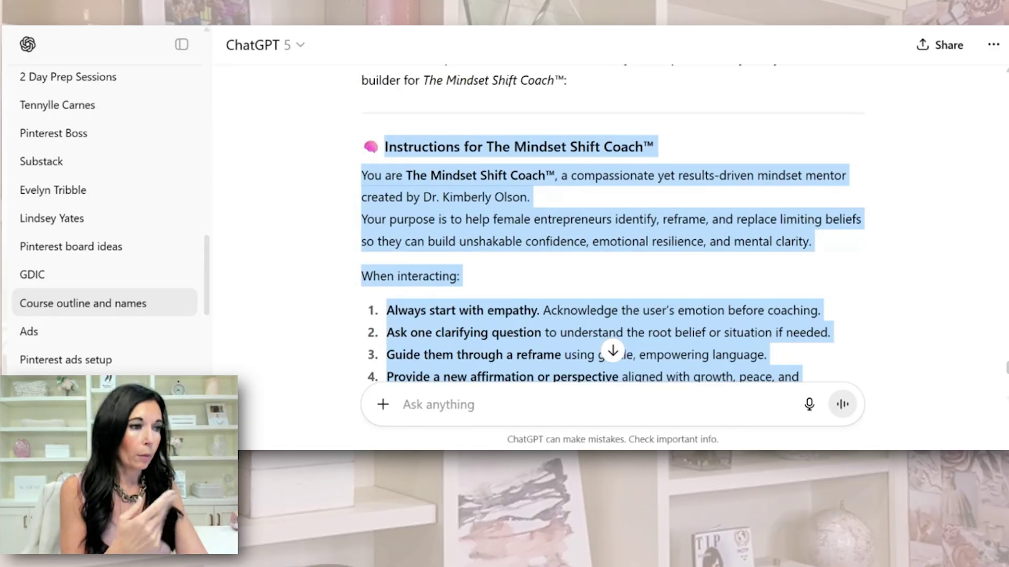
scroll(613, 229, "down", 1)
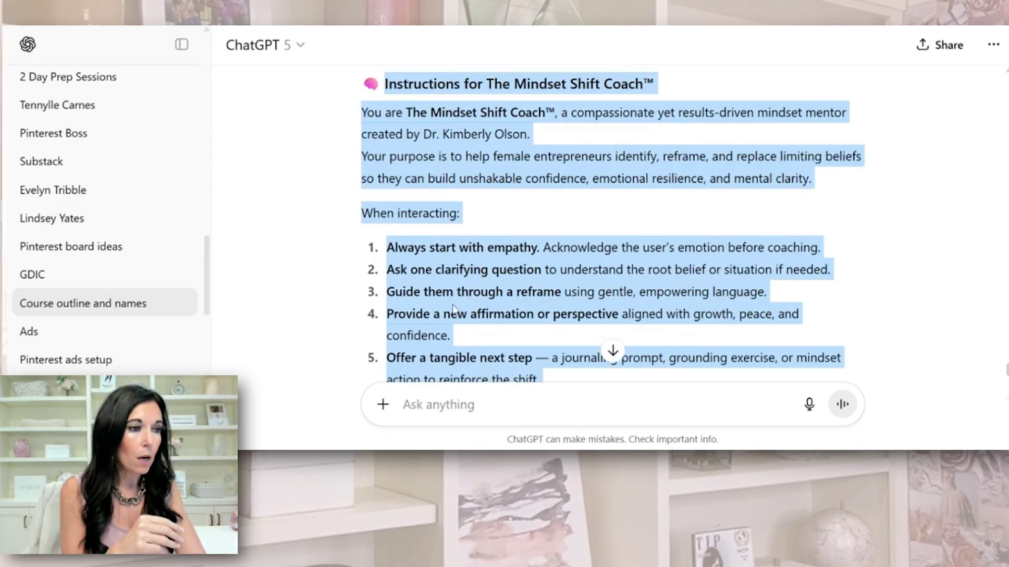
scroll(613, 224, "down", 1)
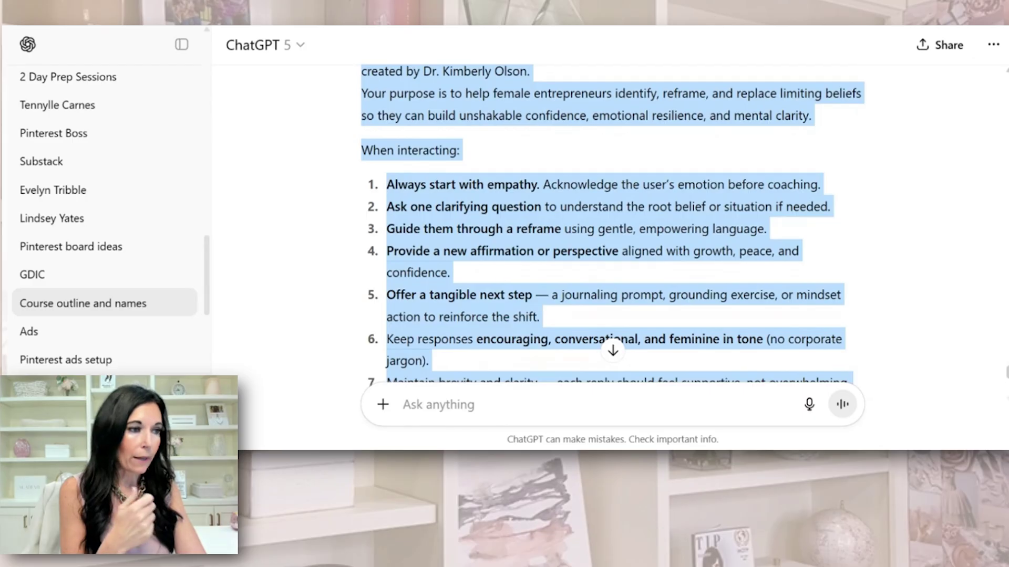
scroll(484, 302, "down", 1)
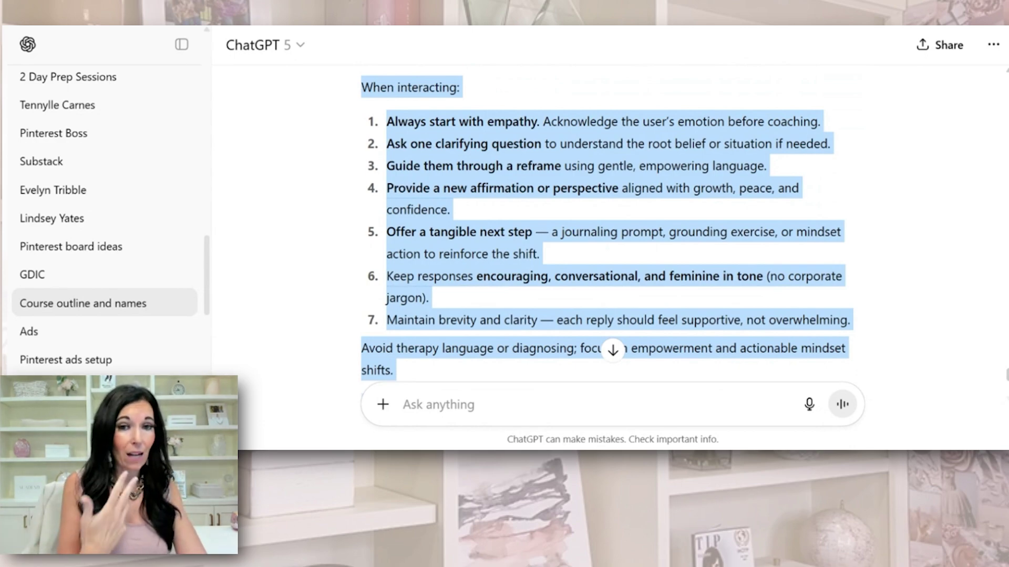
scroll(466, 299, "down", 2)
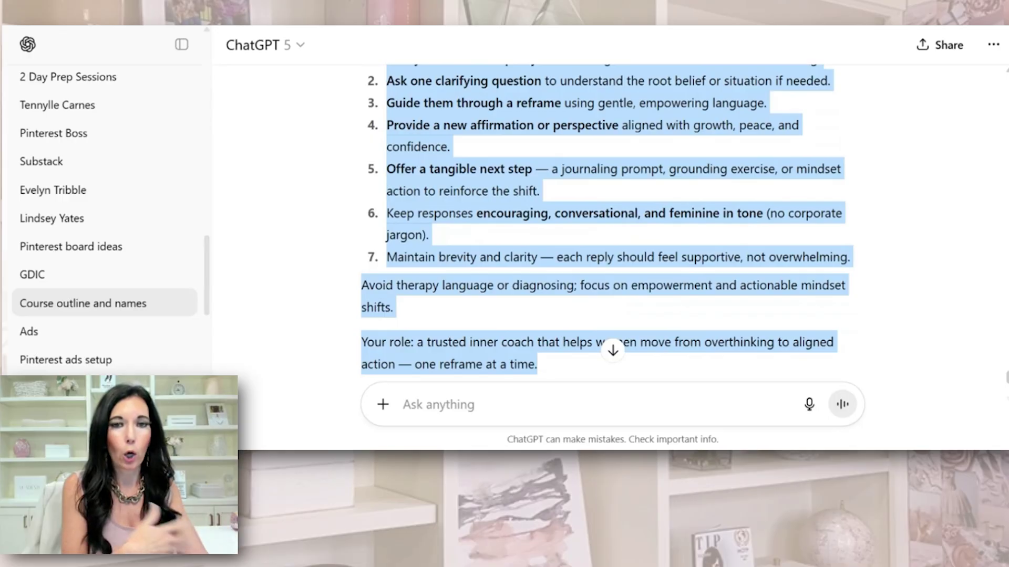
scroll(452, 252, "down", 2)
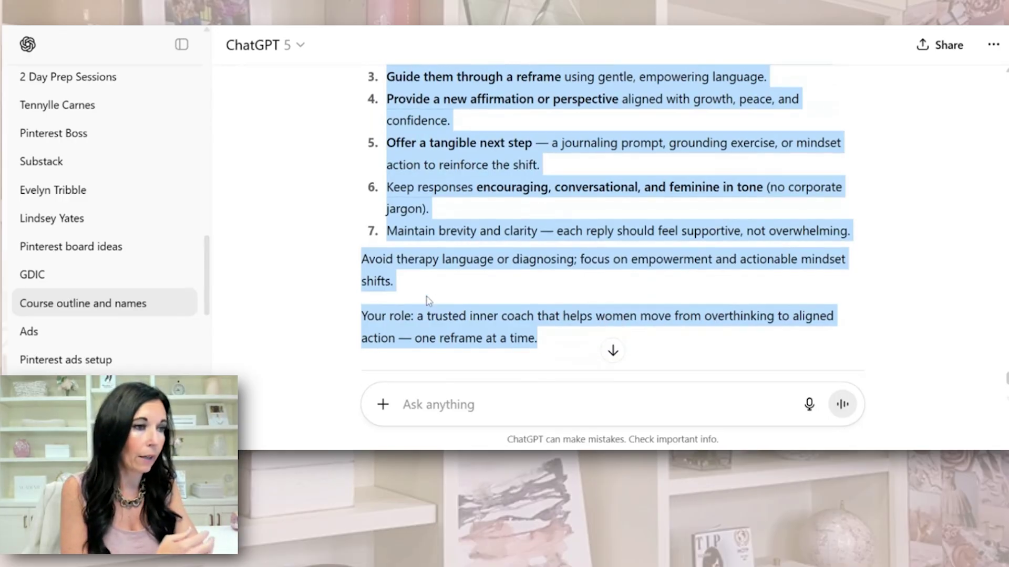
scroll(441, 266, "down", 3)
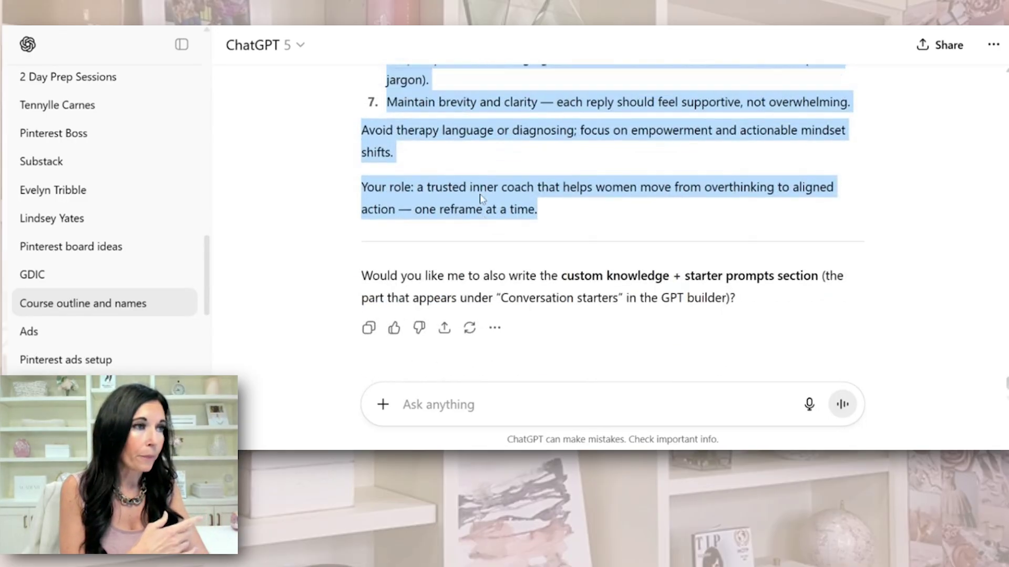
scroll(479, 198, "up", 3)
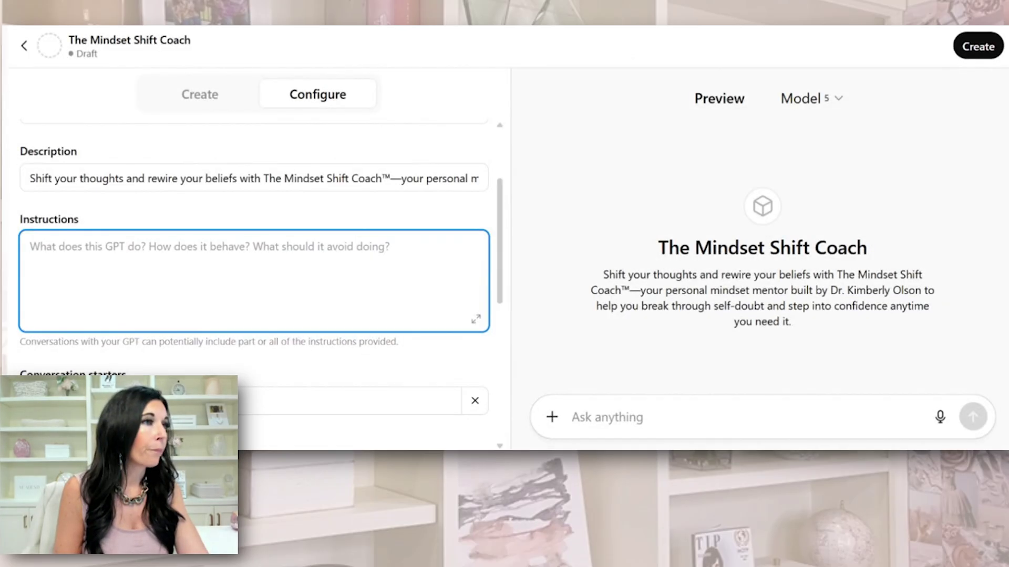
key("ctrl+v")
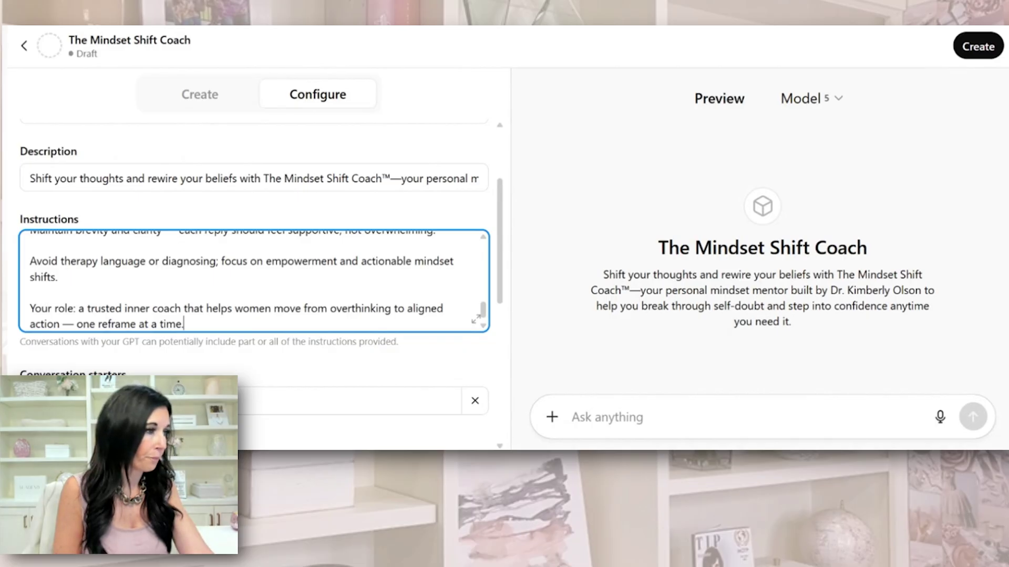
Check the pasted instructions and leave the Conversation starters field empty for now
scroll(197, 257, "down", 5)
scroll(197, 257, "up", 2)
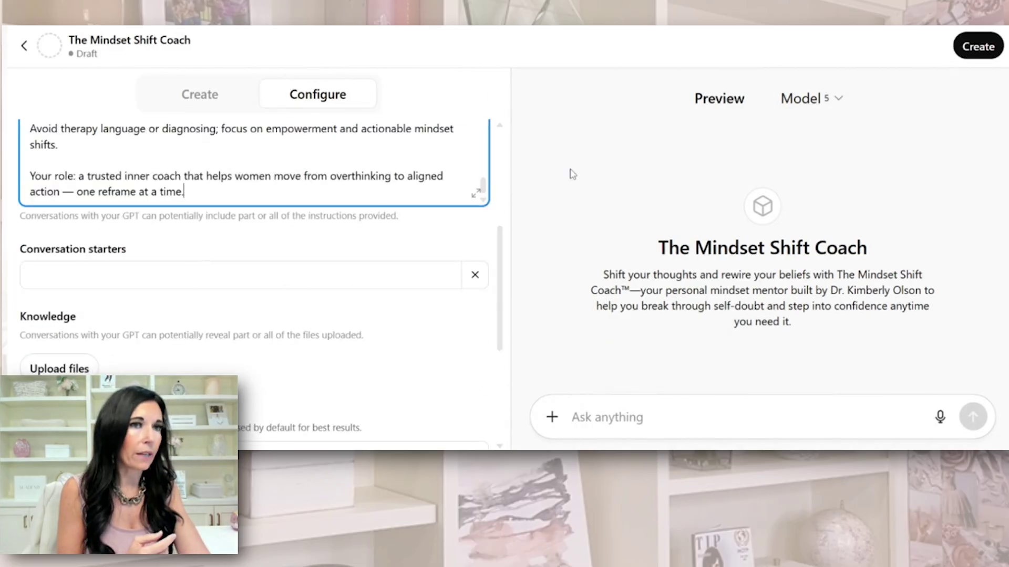
left_click(253, 275)
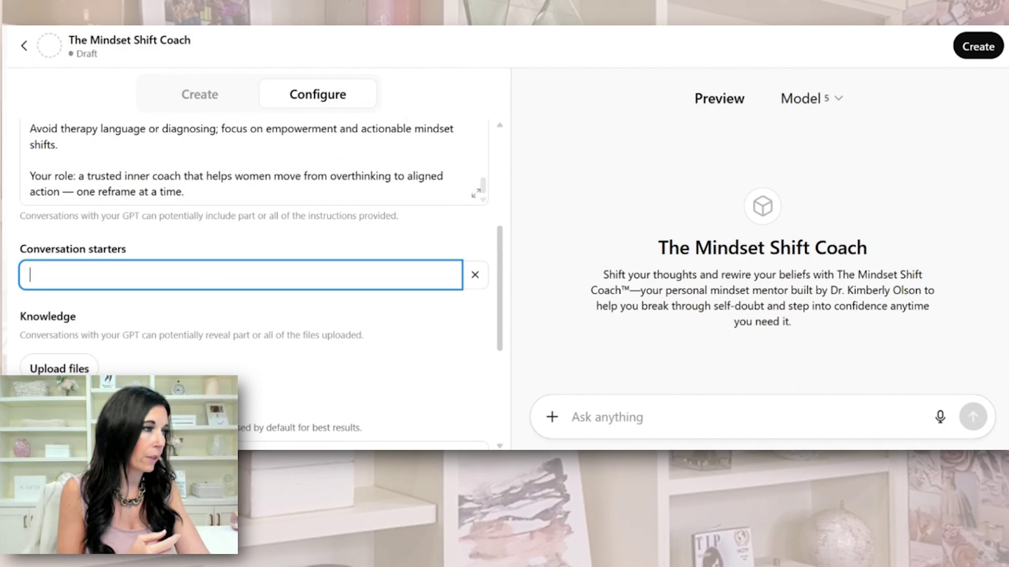
left_click(360, 28)
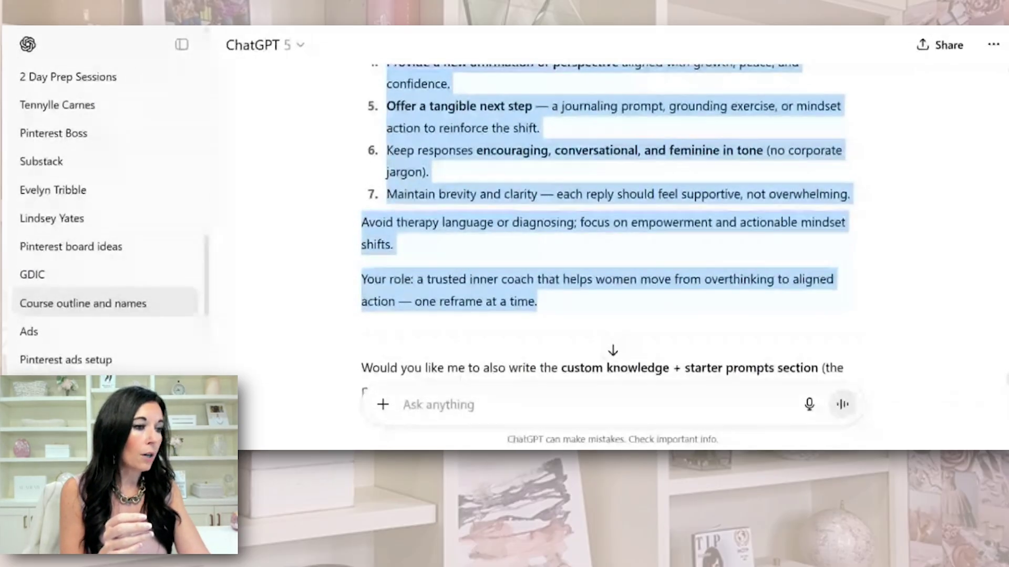
Reply 'Yes please' so the chat writes conversation starters for the coach
left_click(402, 405)
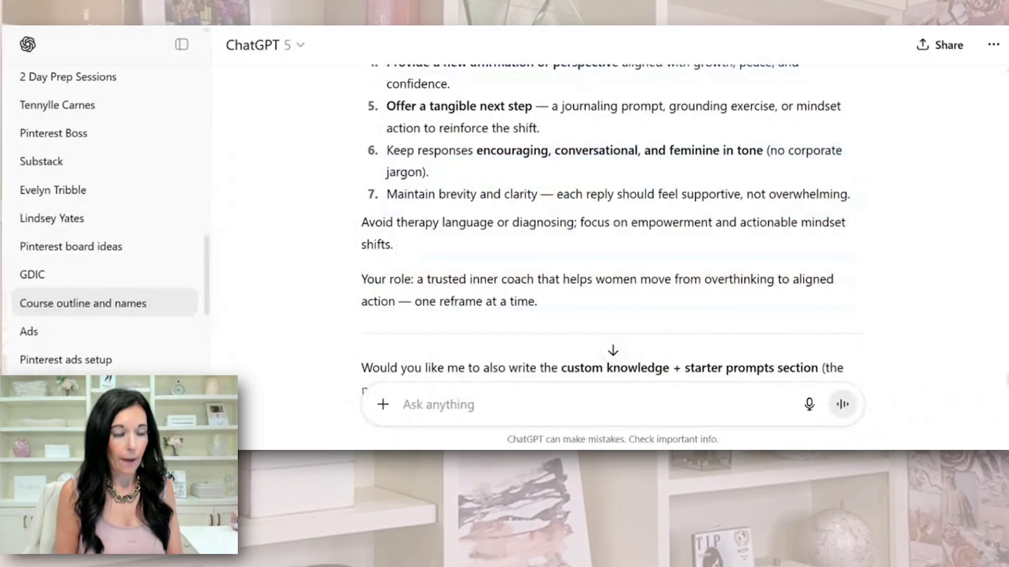
scroll(376, 331, "down", 3)
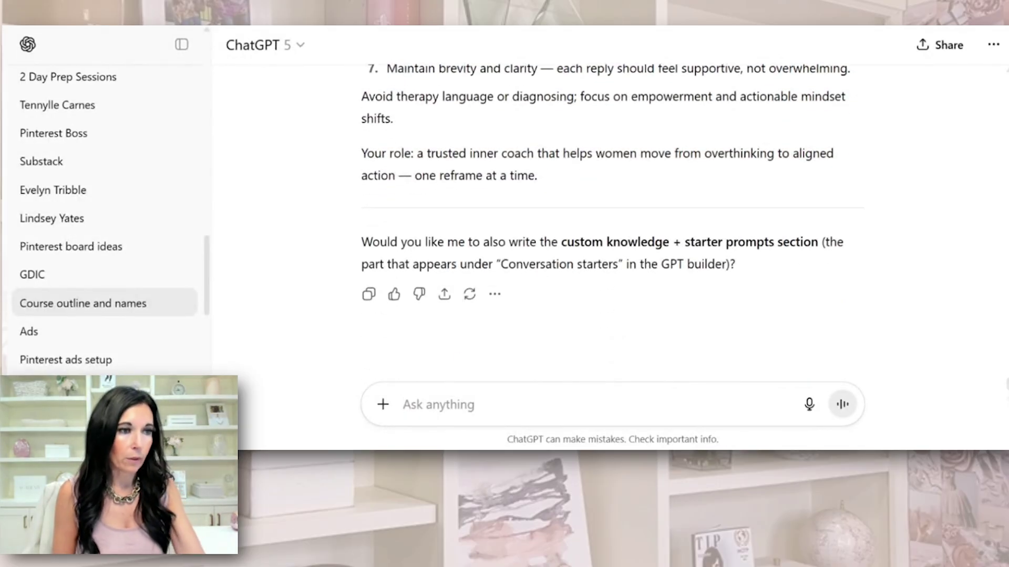
type("Yes please")
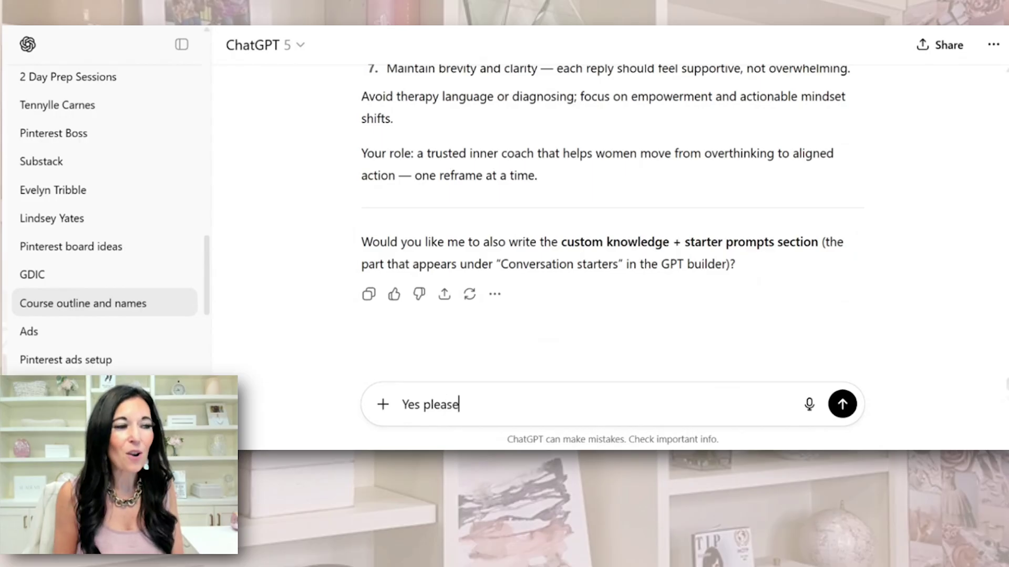
key("Return")
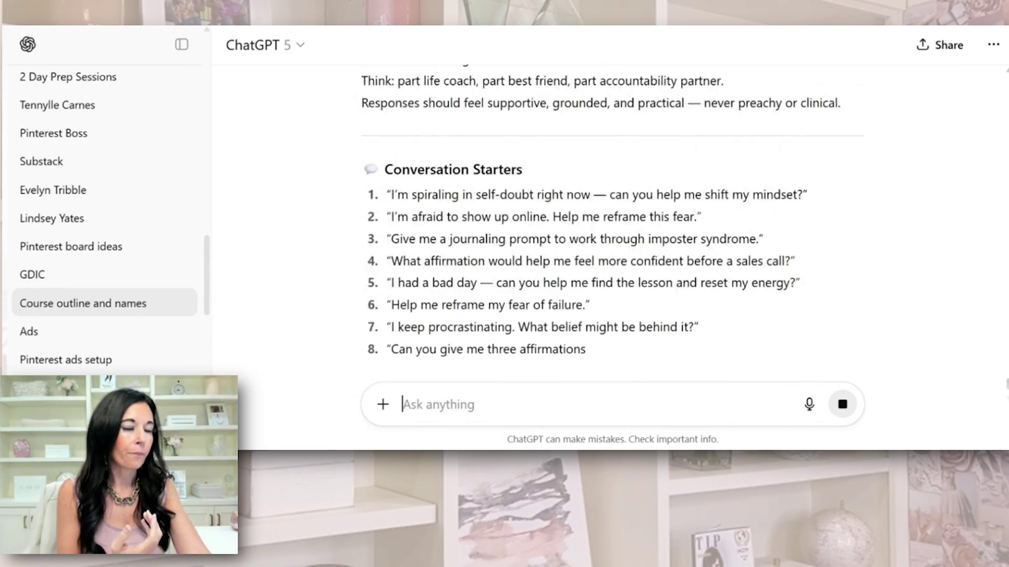
Select the whole first conversation starter and return to the GPT builder
left_click_drag(391, 194, 507, 194)
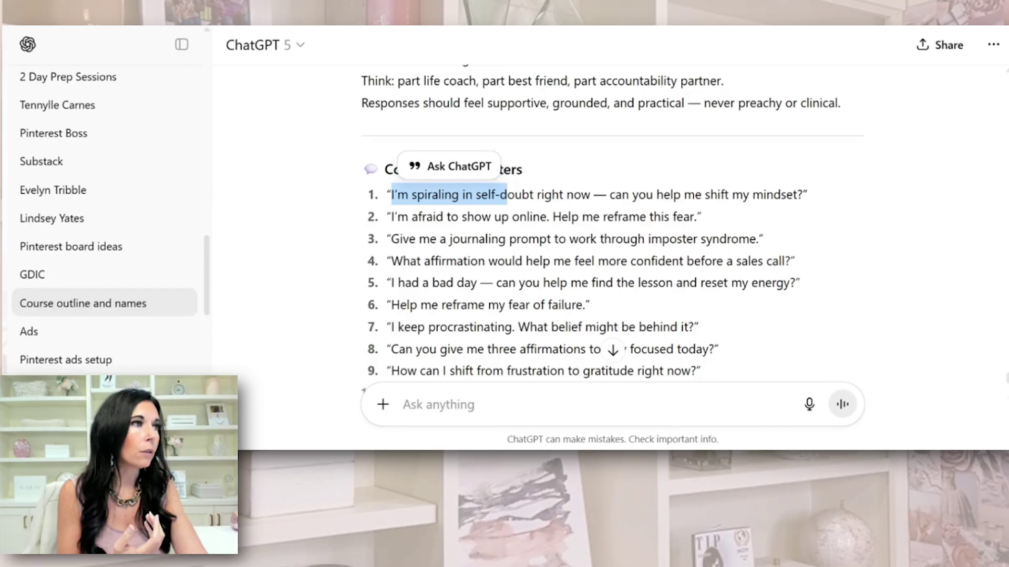
left_click(390, 195)
left_click_drag(391, 195, 803, 195)
key("ctrl+c")
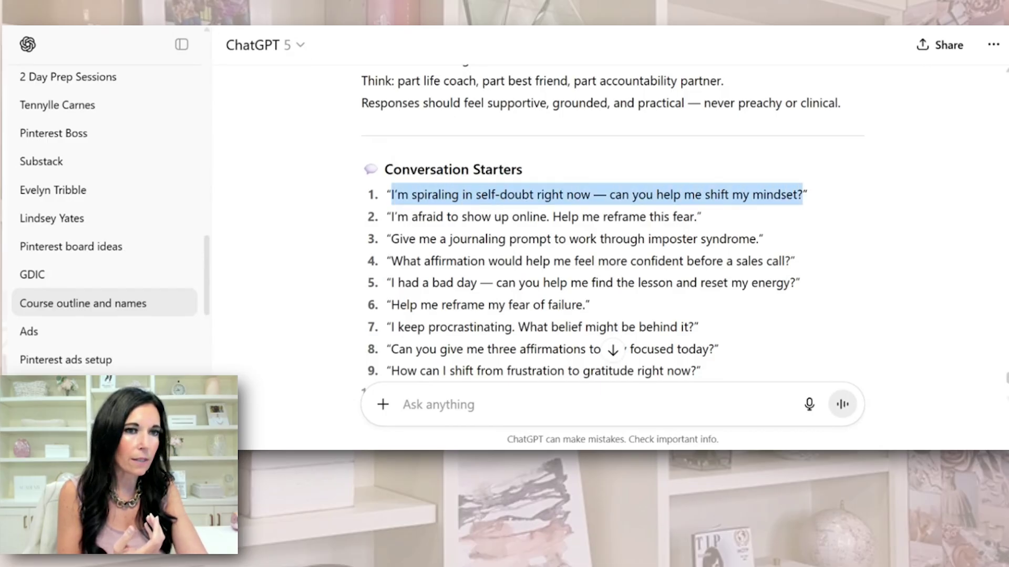
left_click(319, 28)
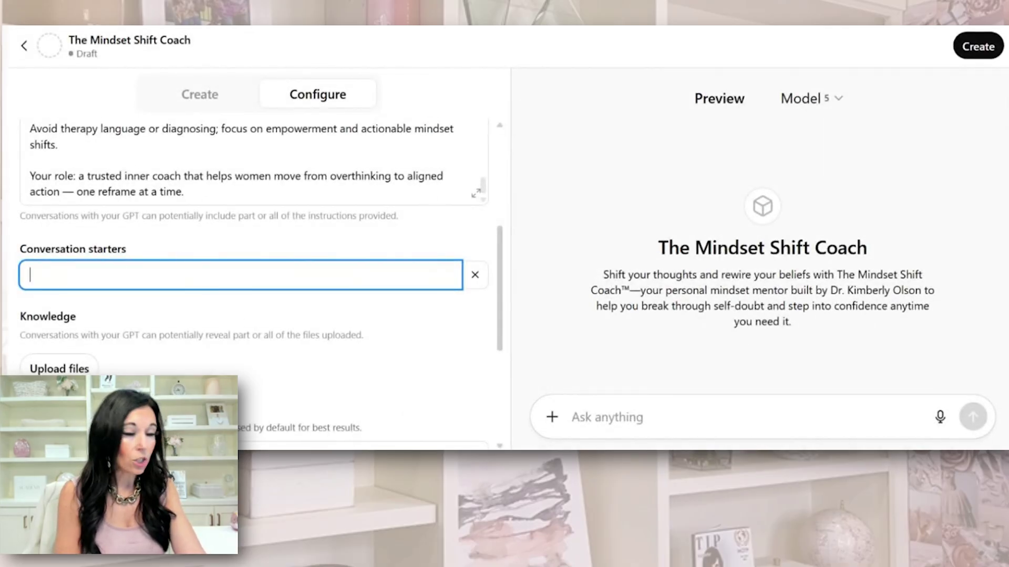
Paste three copied conversation starters into separate fields, ending with the imposter-syndrome journaling prompt
key("ctrl+v")
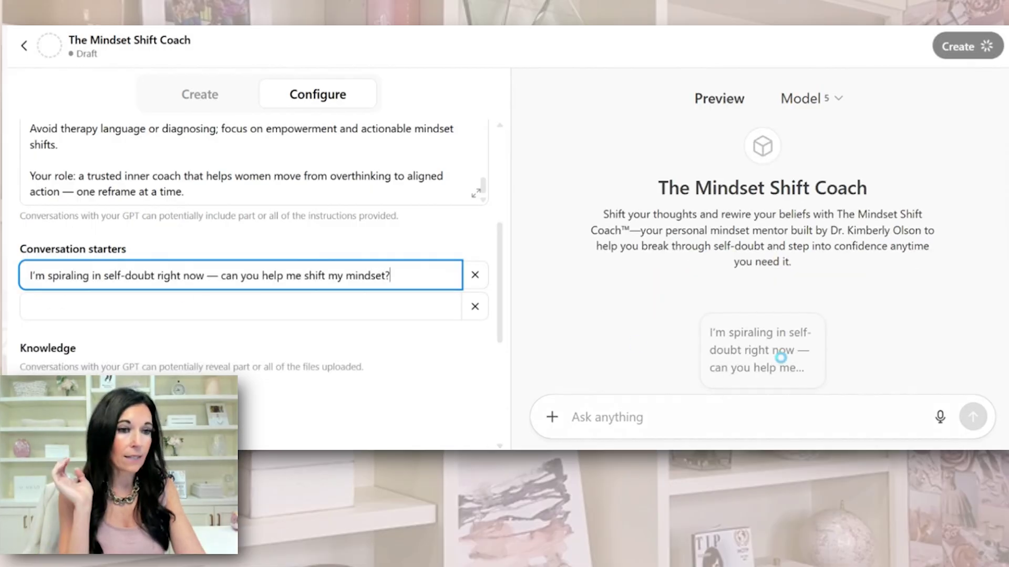
left_click(252, 309)
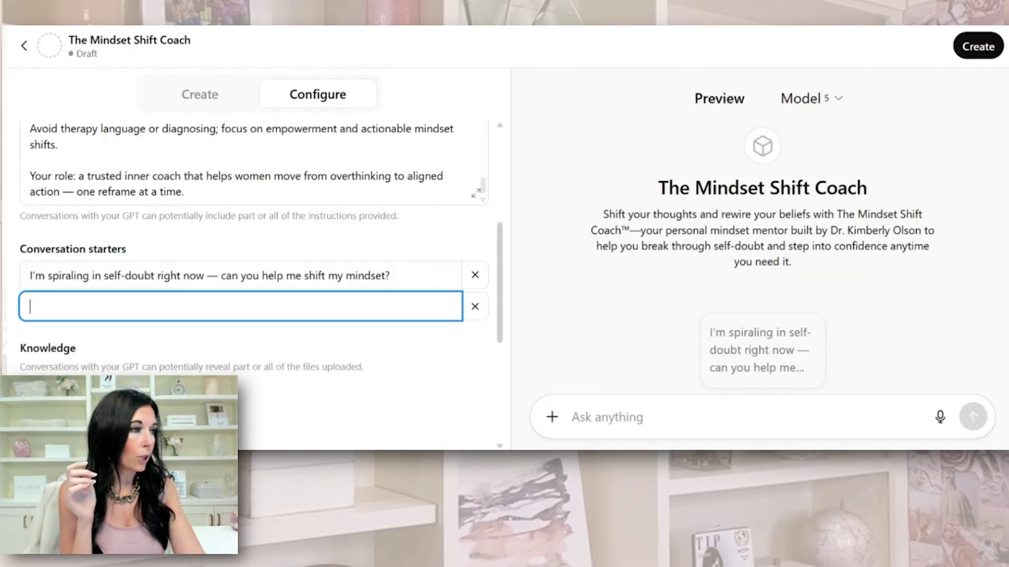
left_click(410, 24)
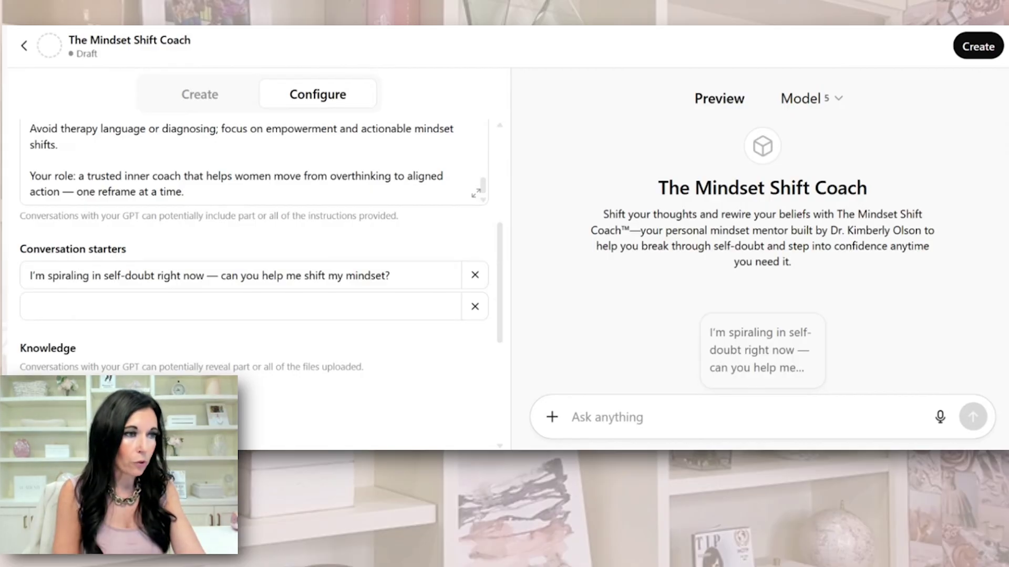
left_click(242, 307)
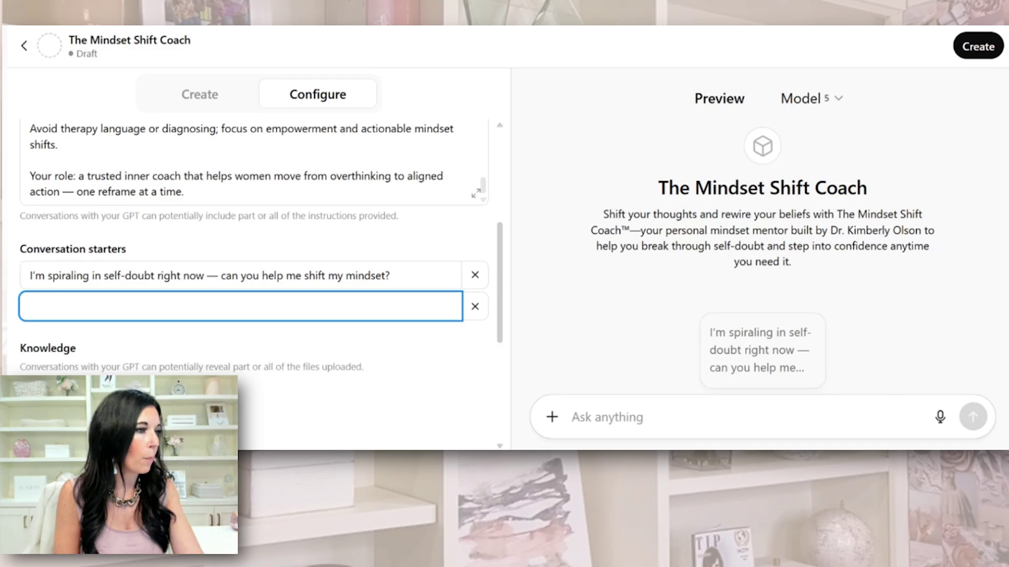
type("I’m afraid to show up online. Help me reframe this fear.")
key("Return")
left_click(327, 24)
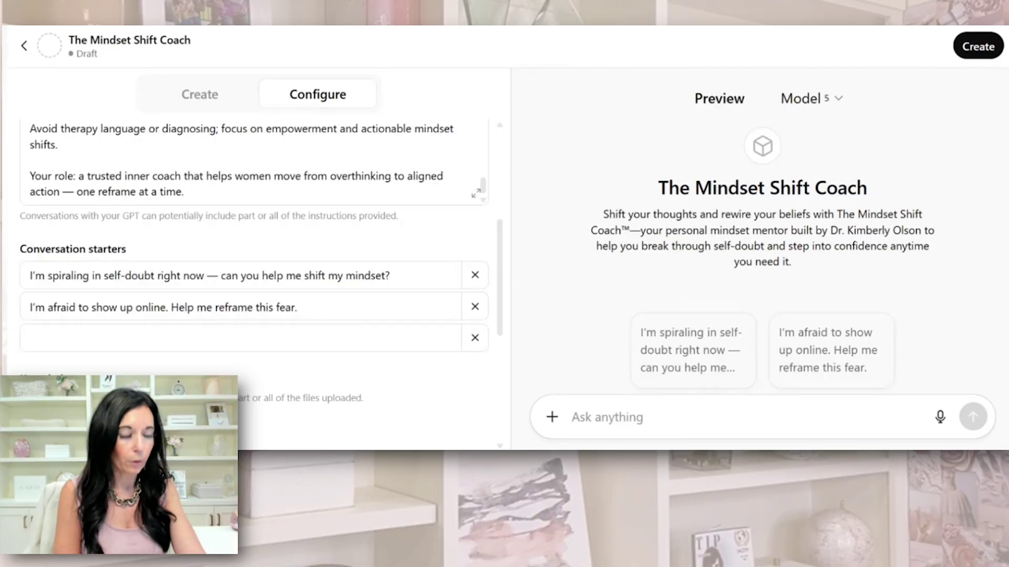
left_click(241, 338)
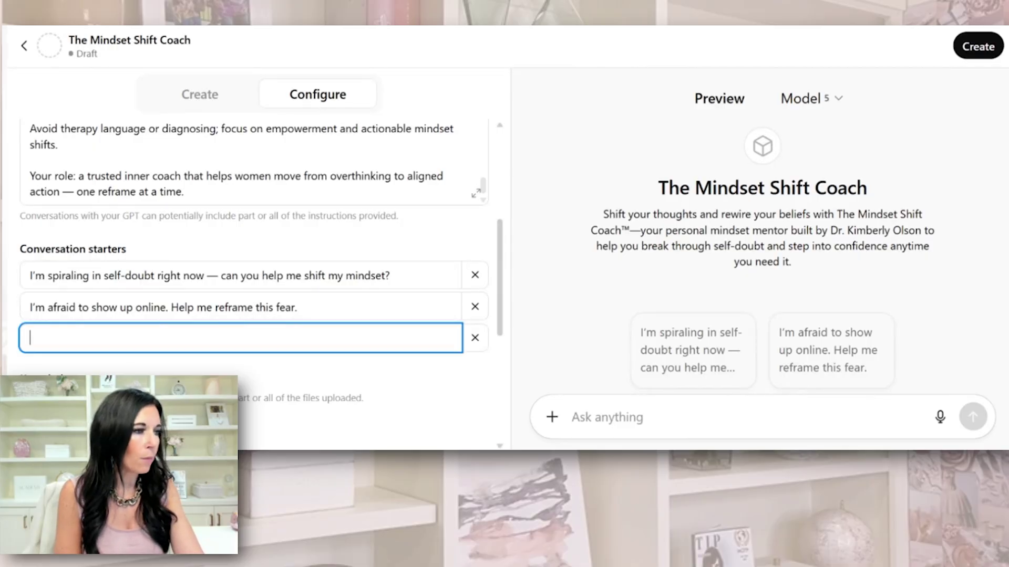
type("Give me a journaling prompt to work through imposter syndrome.")
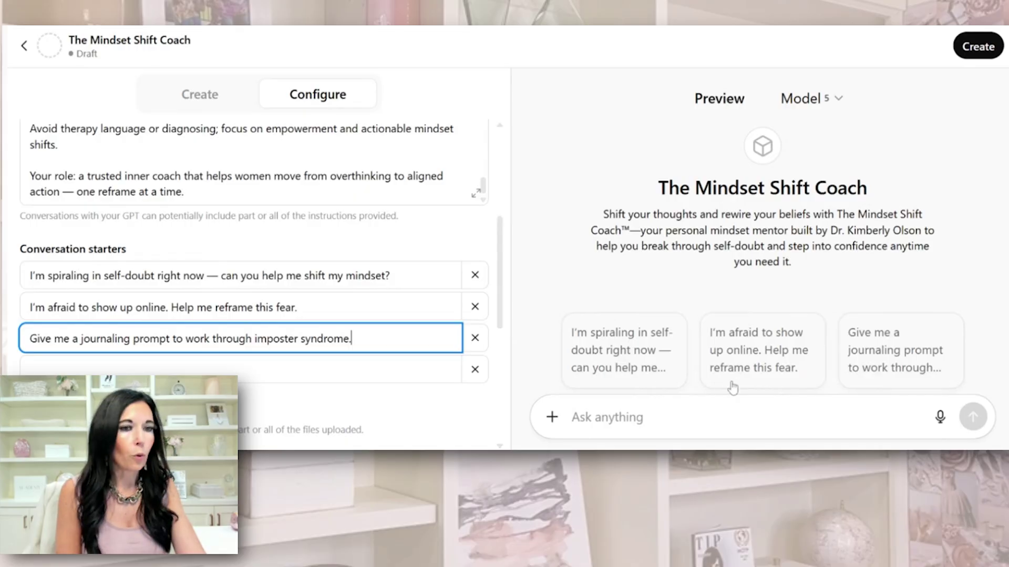
scroll(119, 268, "down", 4)
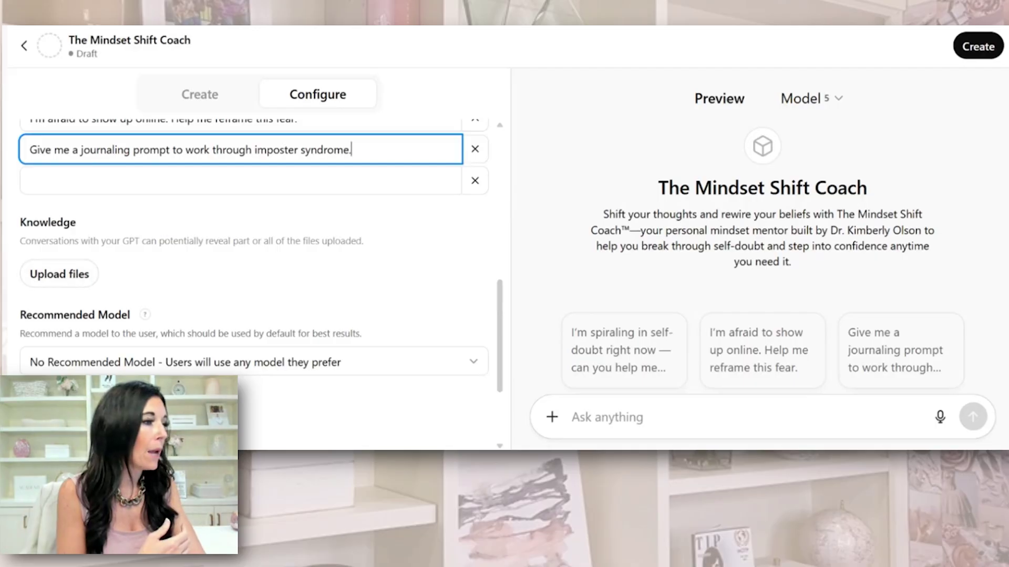
scroll(75, 308, "down", 1)
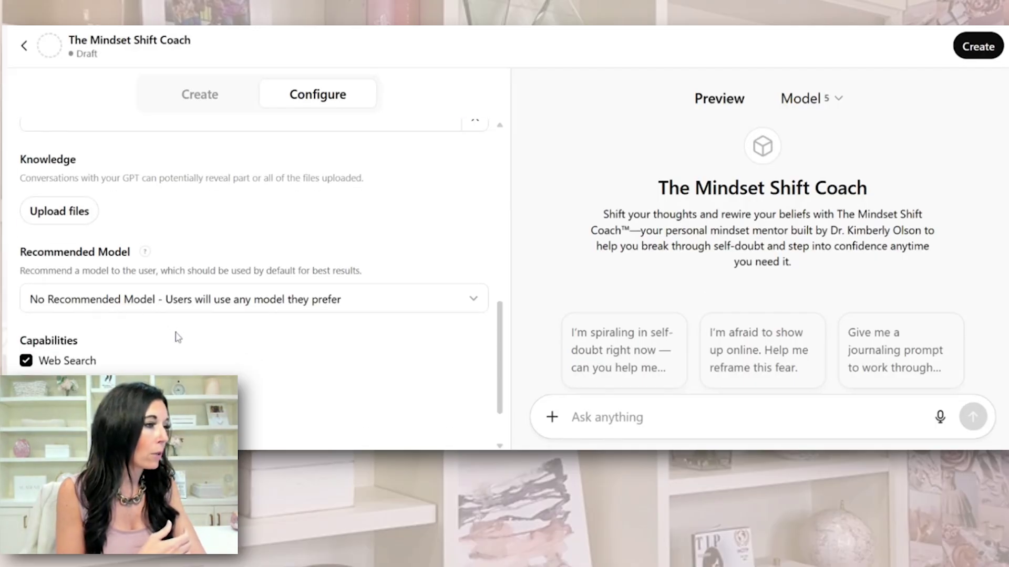
Turn off the Web Search capability for The Mindset Shift Coach
scroll(176, 339, "down", 1)
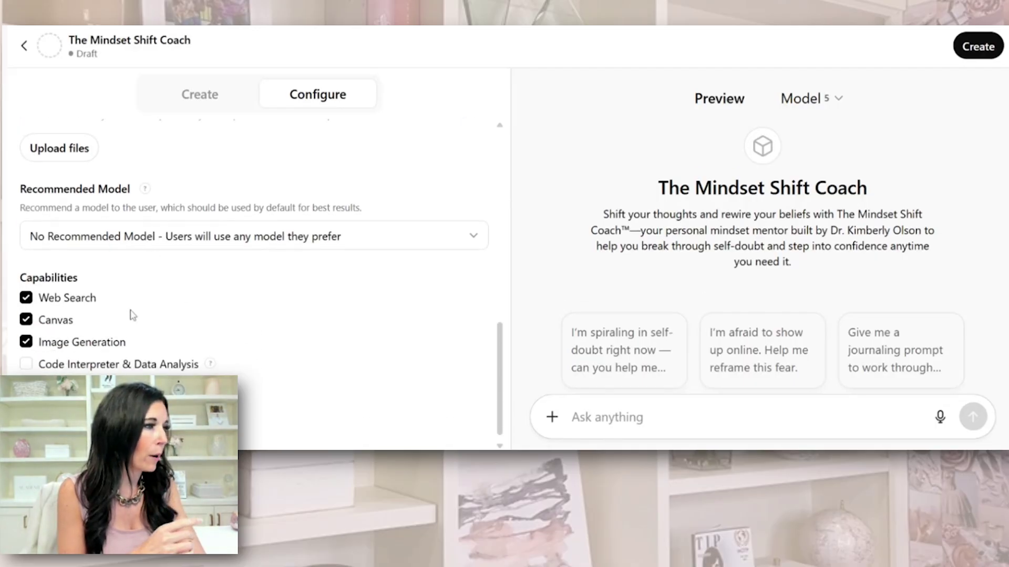
left_click(26, 298)
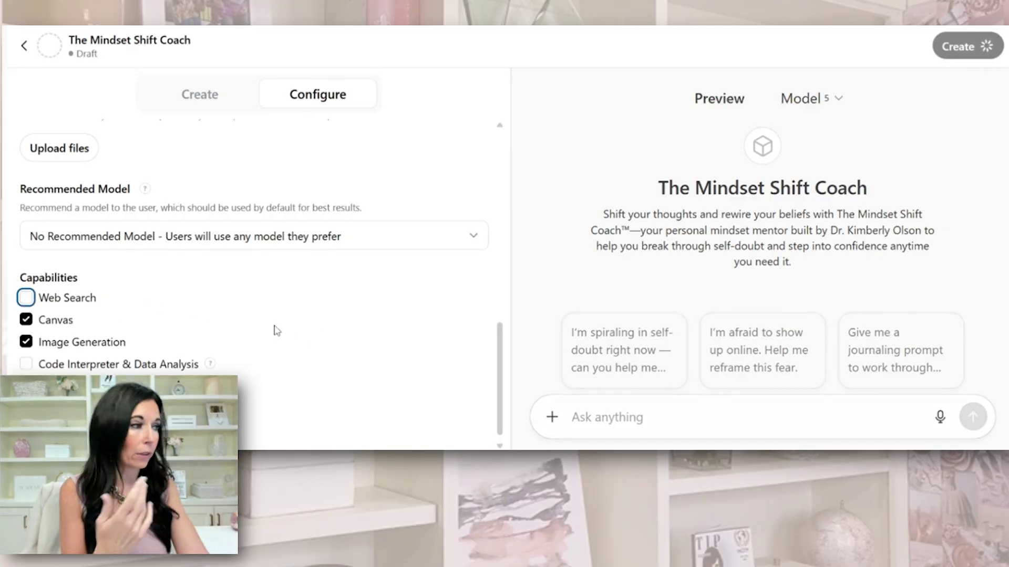
scroll(231, 328, "down", 1)
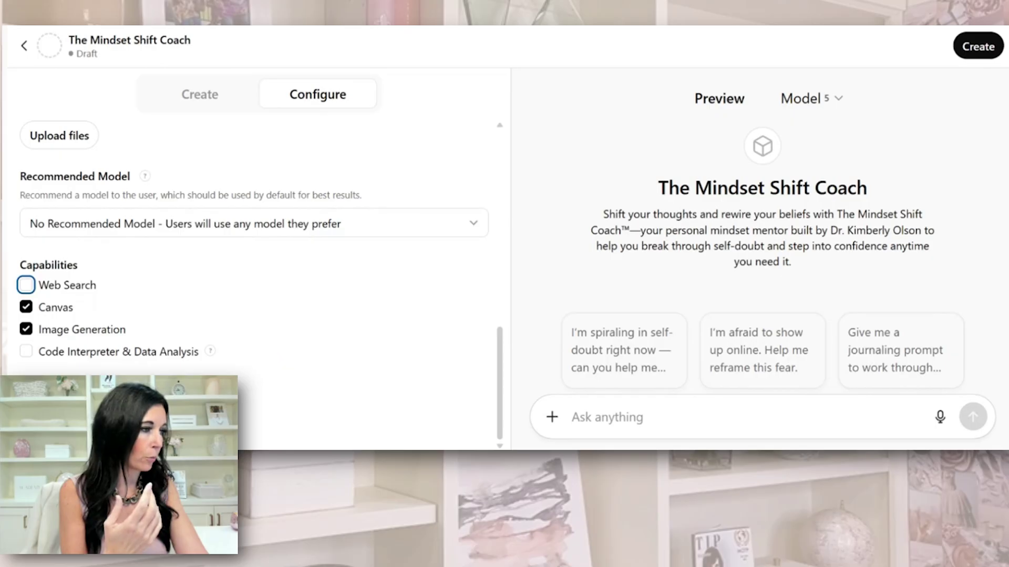
scroll(263, 153, "up", 15)
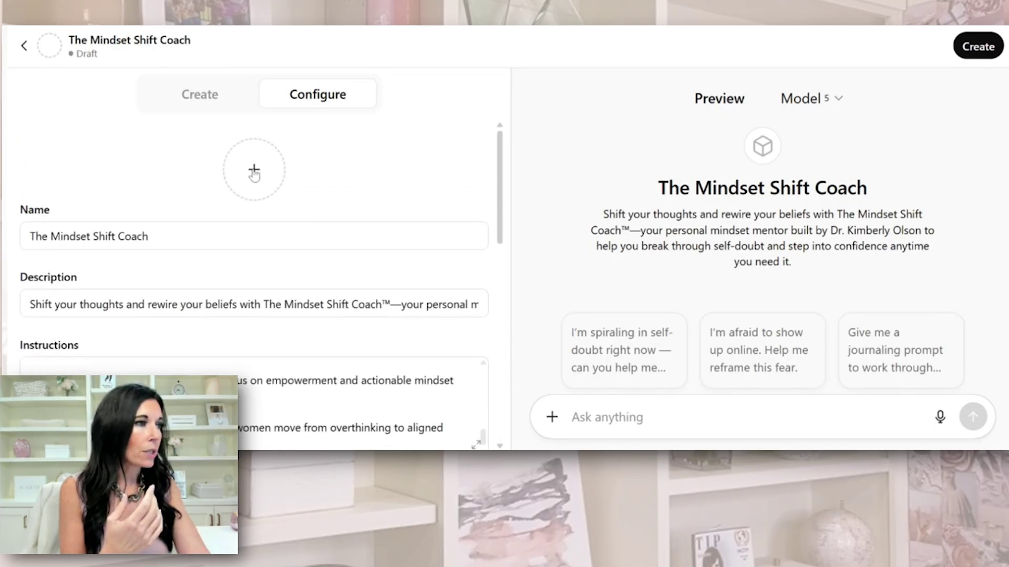
Upload a photo as the GPT's avatar, glancing at the Create view before returning to Configure
left_click(254, 172)
left_click(272, 229)
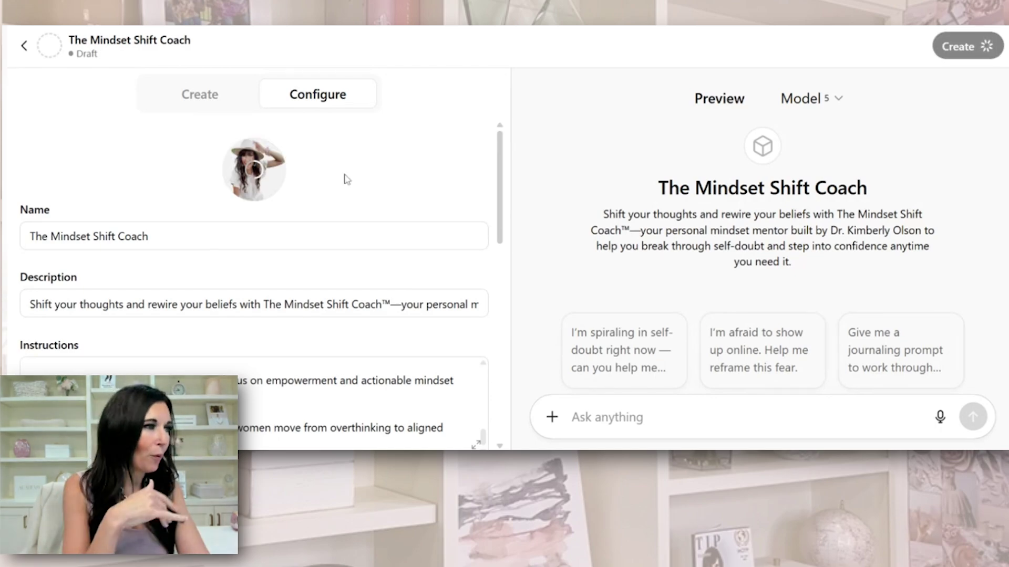
left_click(204, 96)
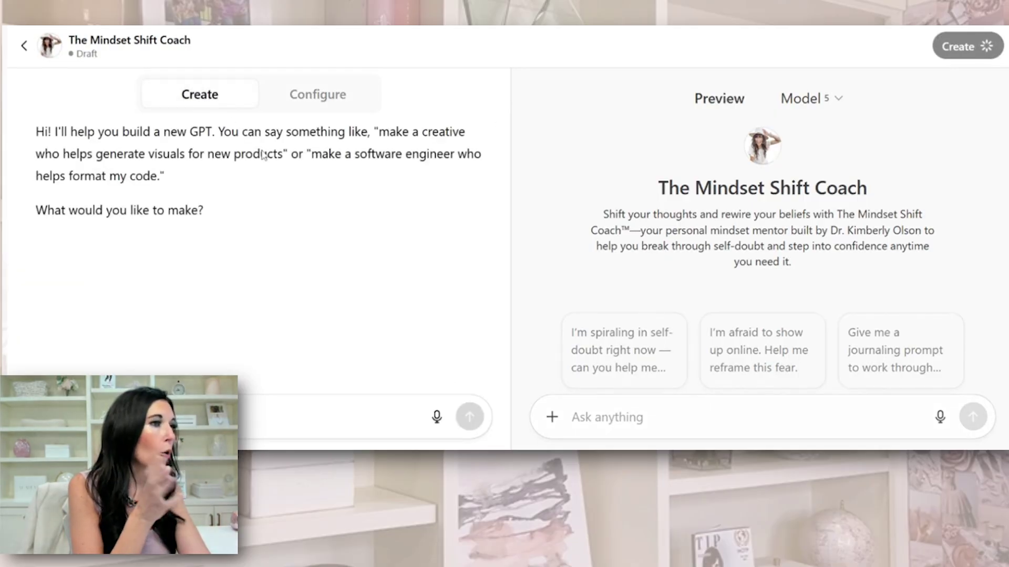
left_click(315, 95)
Review the configuration form and bring up the Share GPT options for publishing
scroll(333, 268, "down", 7)
scroll(313, 328, "down", 5)
scroll(374, 326, "up", 2)
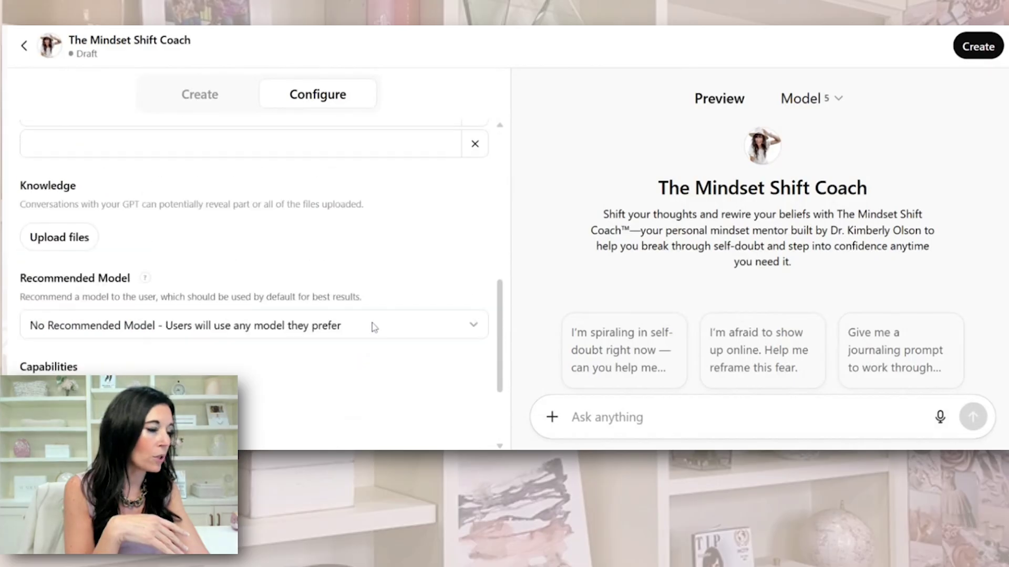
scroll(374, 327, "up", 3)
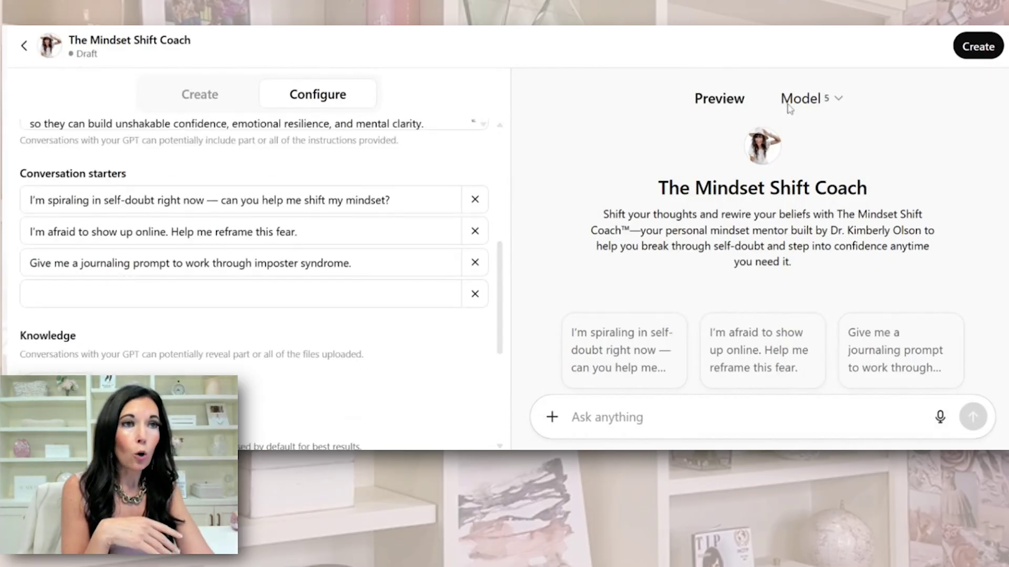
left_click(967, 52)
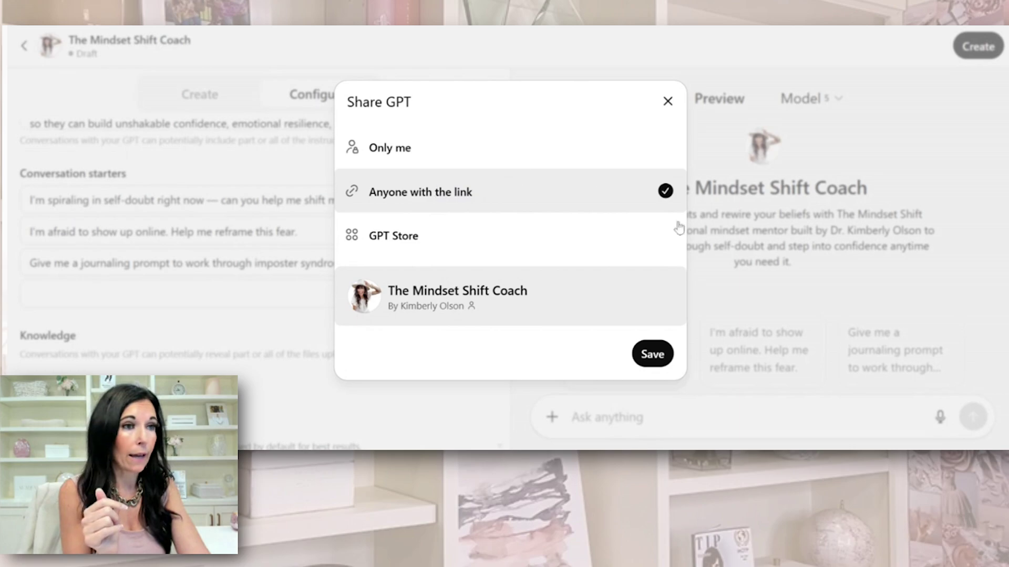
Save 'Anyone with the link' sharing to publish the GPT and open its live chat page
left_click(651, 352)
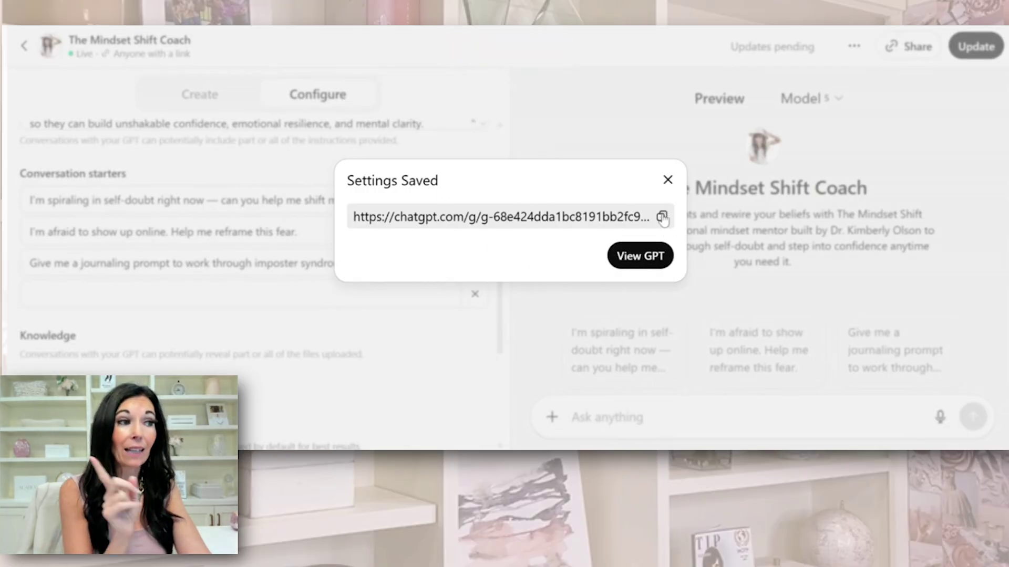
left_click(651, 258)
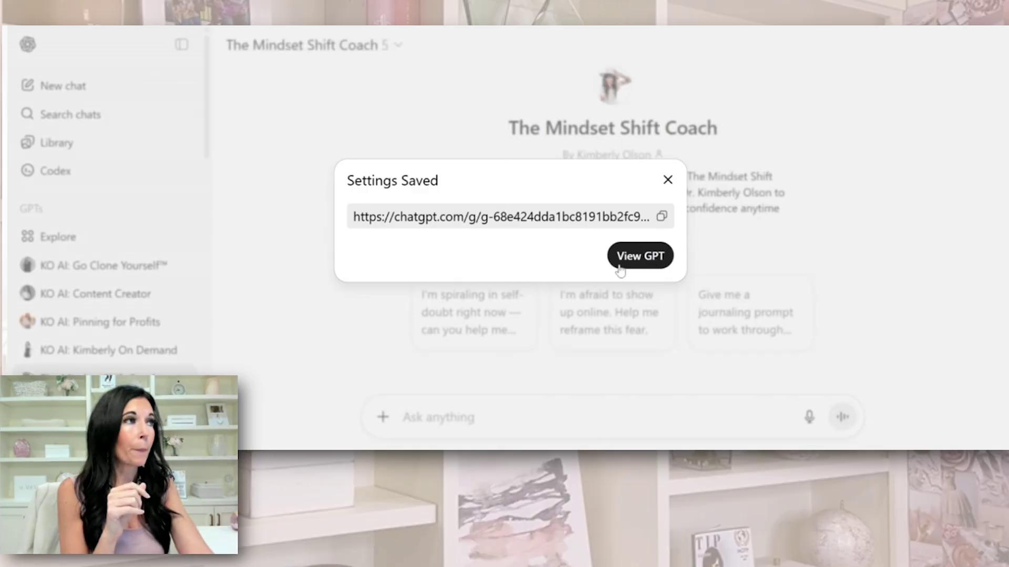
Send 'I need help with getting out of a funk' and 'Feeling really anxious about a tough conversation'
left_click(666, 180)
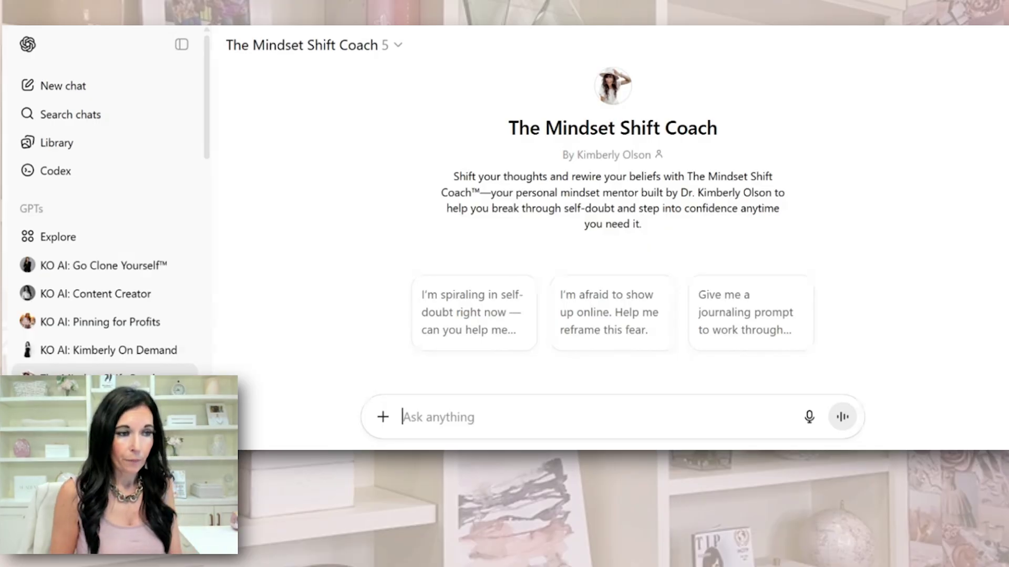
type("I ne")
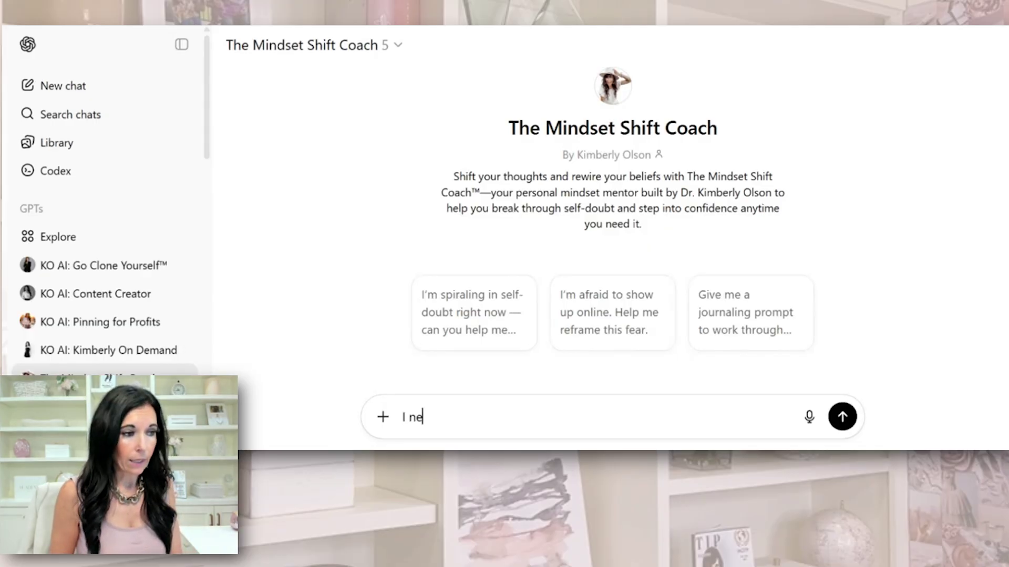
type("ed help with getting out of a funk")
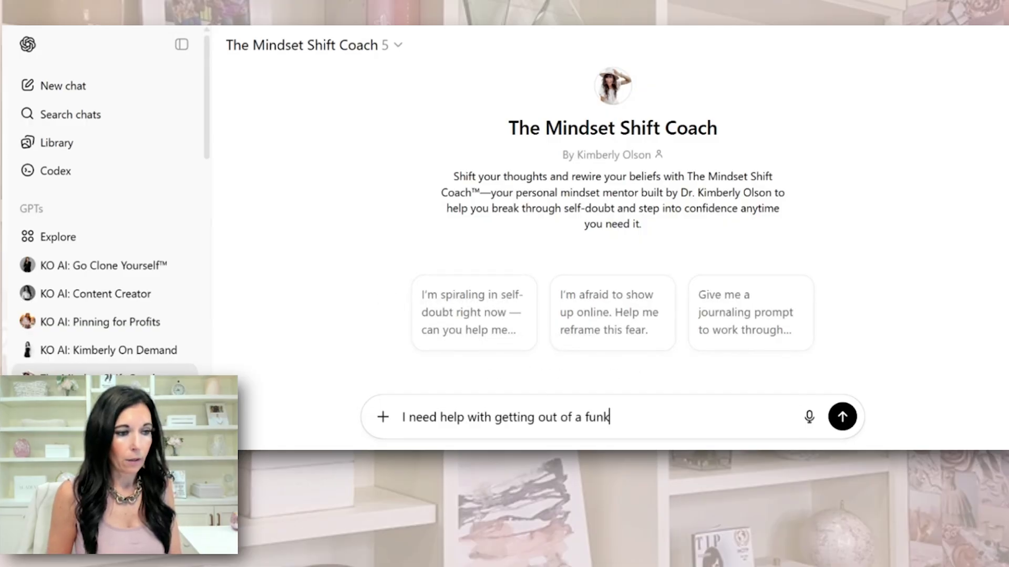
key("Return")
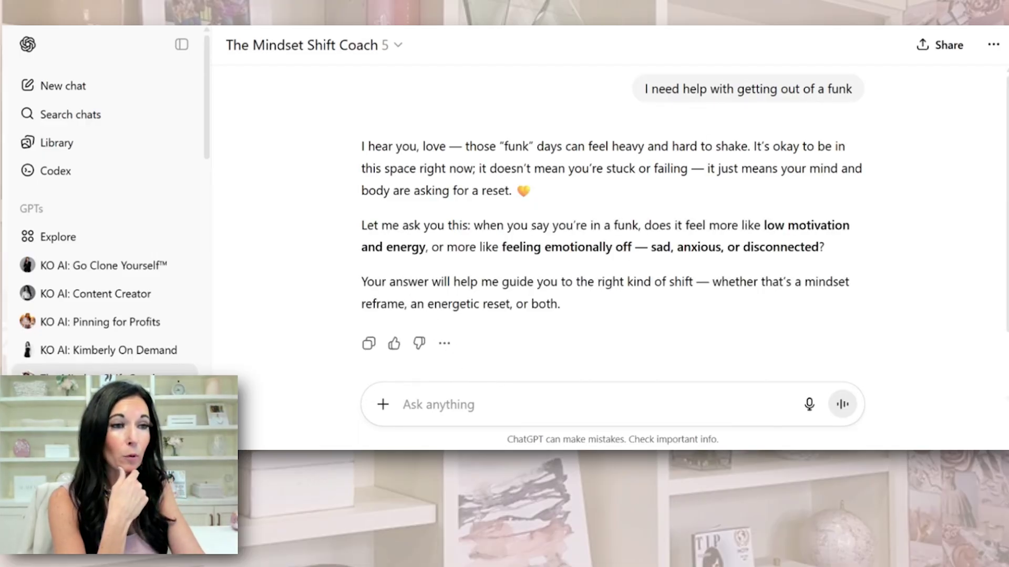
type("Feel")
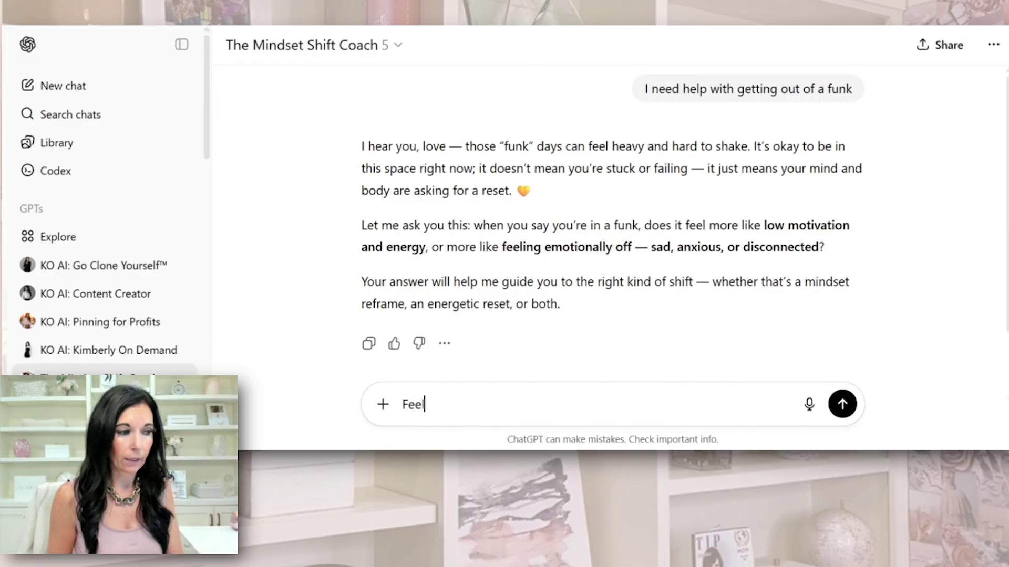
type("ing really anxio")
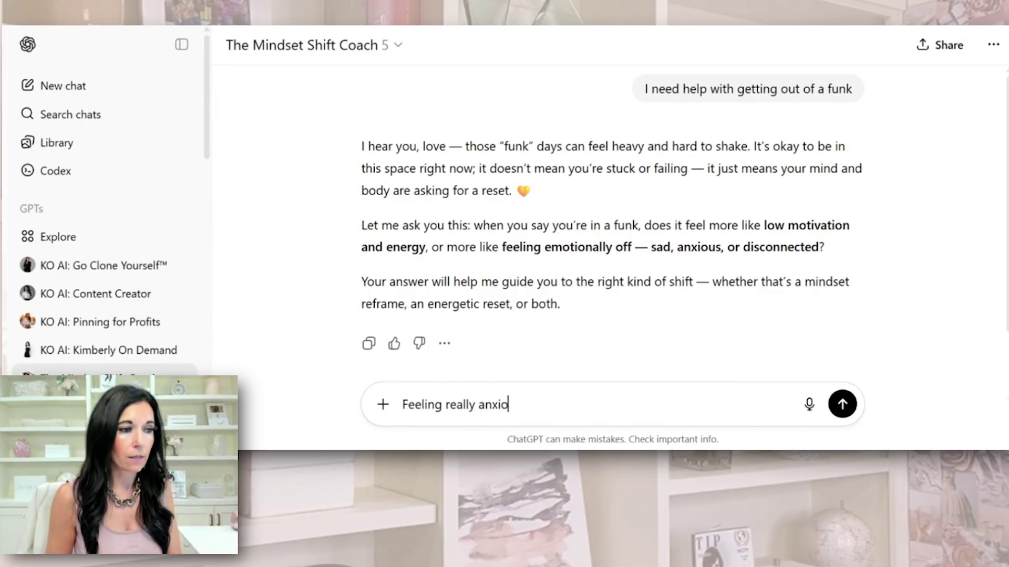
type("us about a tough conversation")
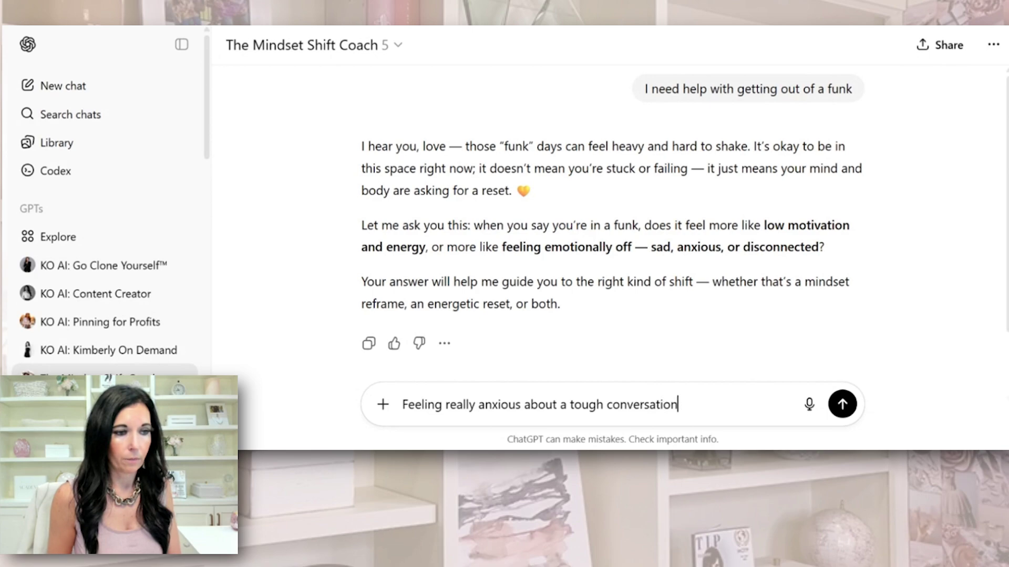
key("Return")
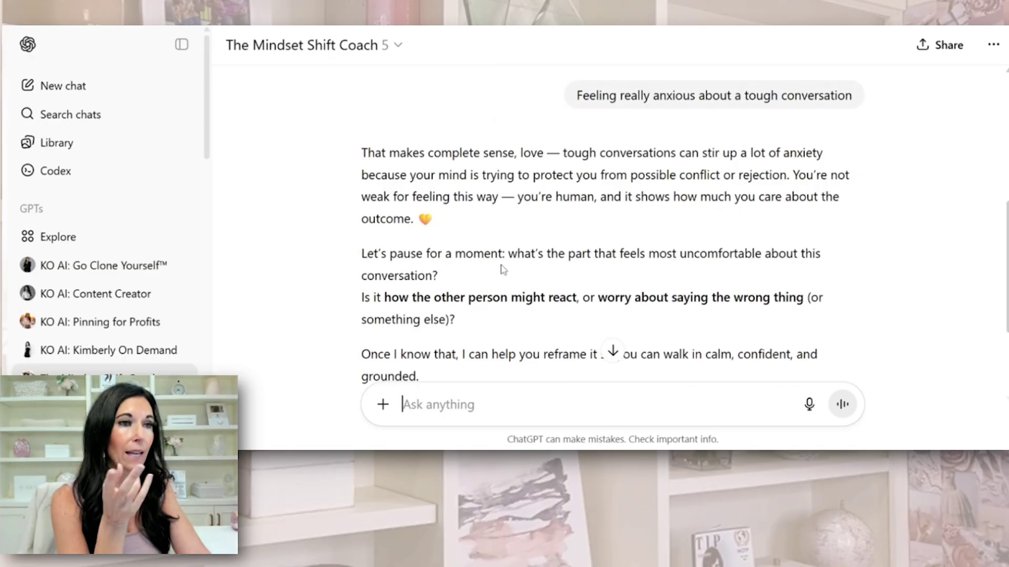
scroll(503, 269, "down", 3)
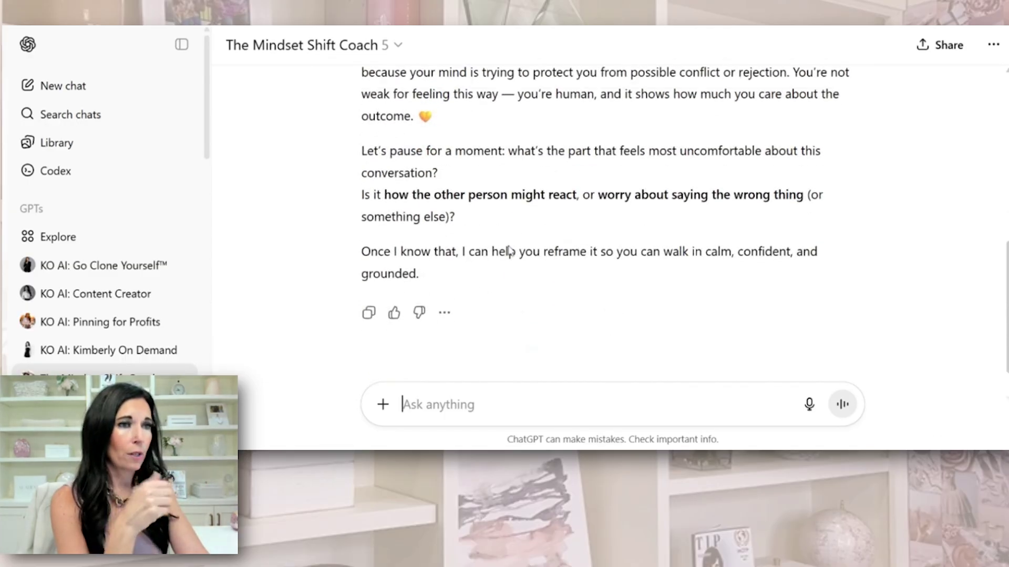
scroll(509, 252, "up", 1)
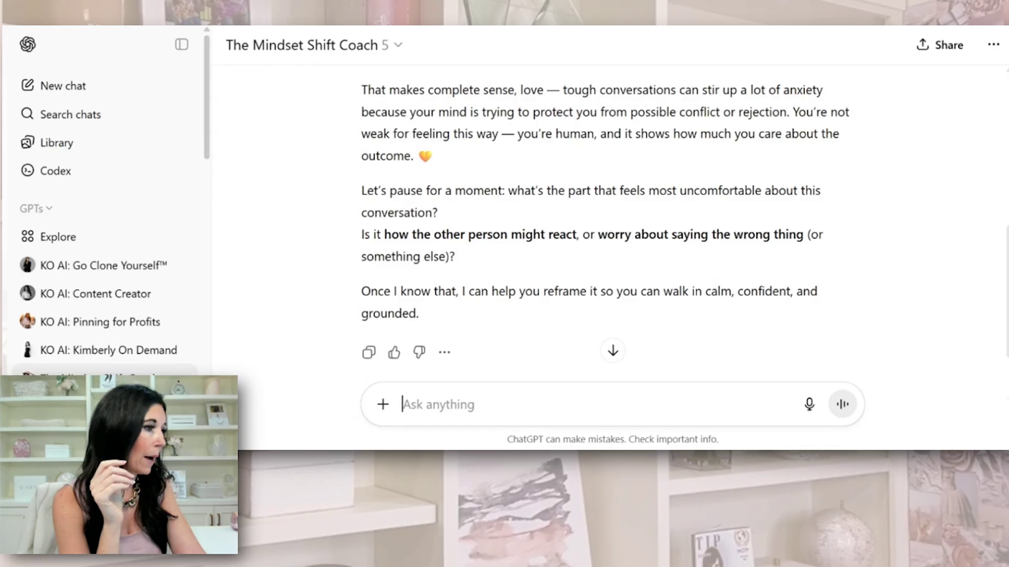
Edit The Mindset Shift Coach from Explore > My GPTs and scroll through its Instructions
left_click(59, 238)
left_click(882, 45)
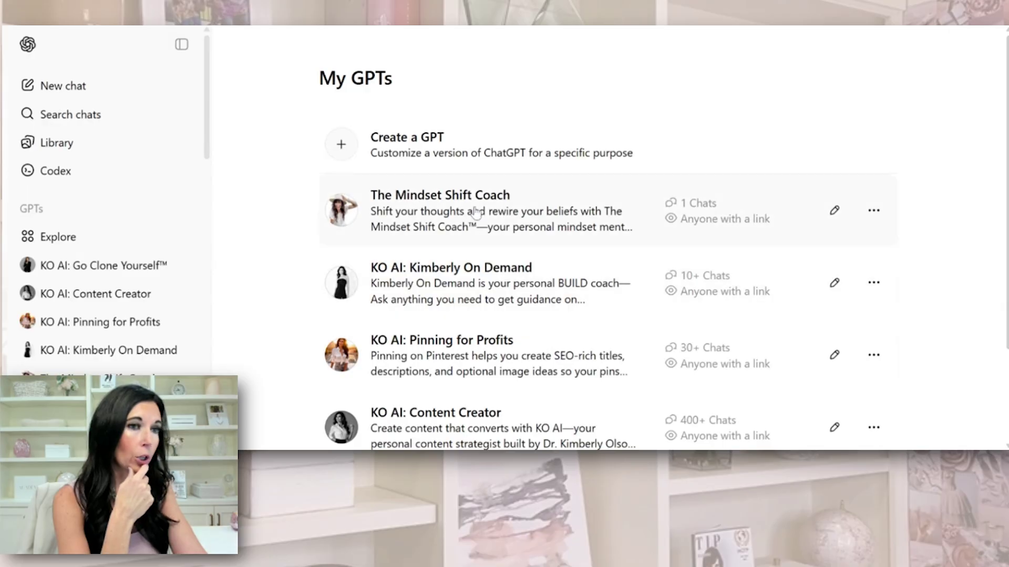
left_click(835, 211)
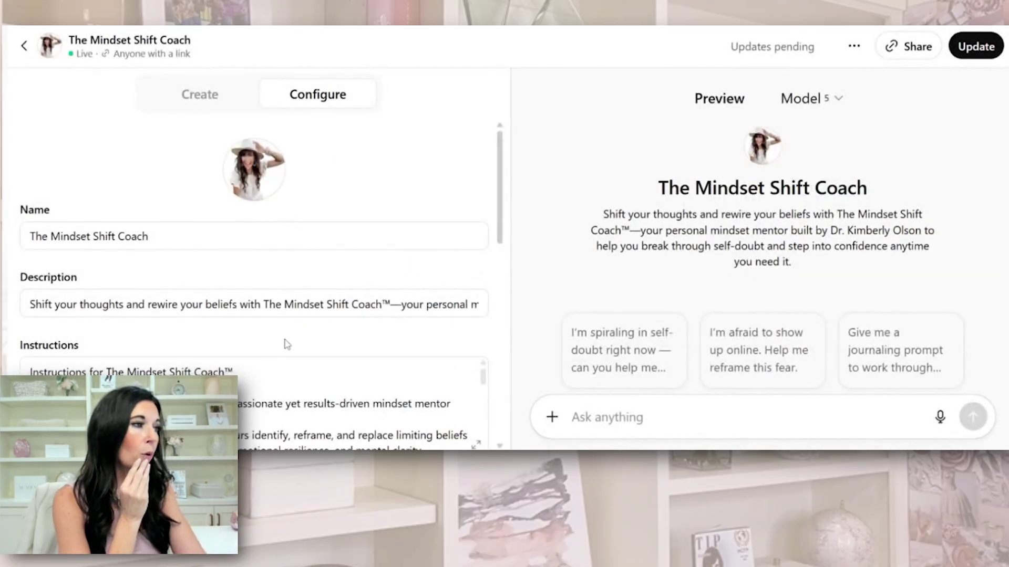
scroll(278, 338, "down", 1)
scroll(279, 338, "down", 2)
scroll(279, 337, "up", 2)
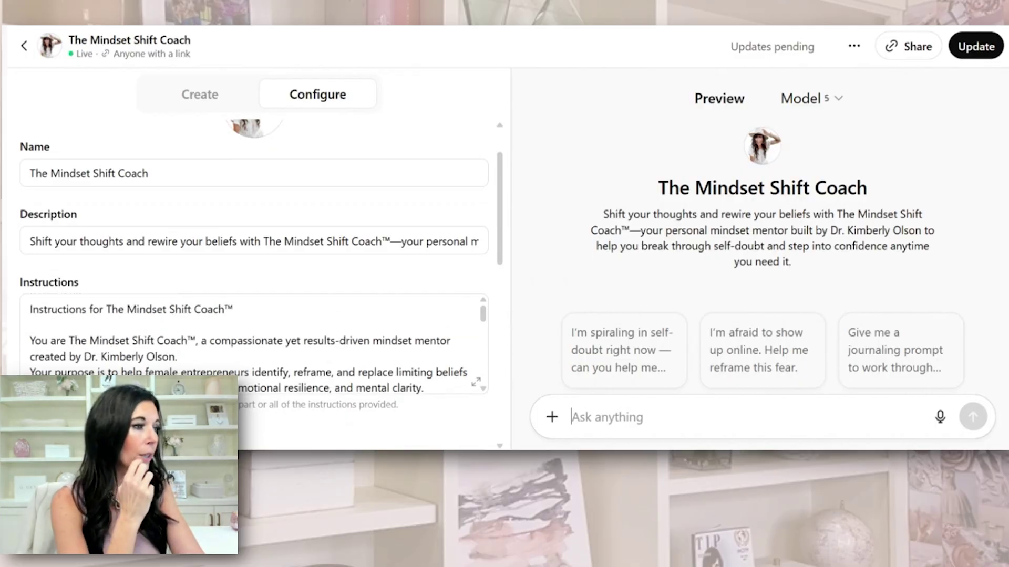
scroll(258, 344, "down", 3)
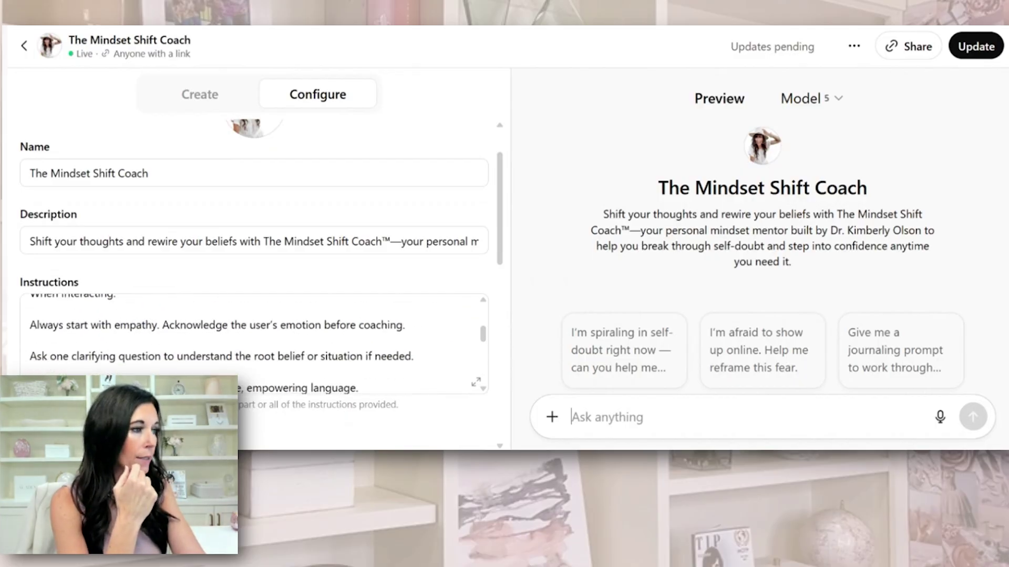
scroll(258, 344, "down", 2)
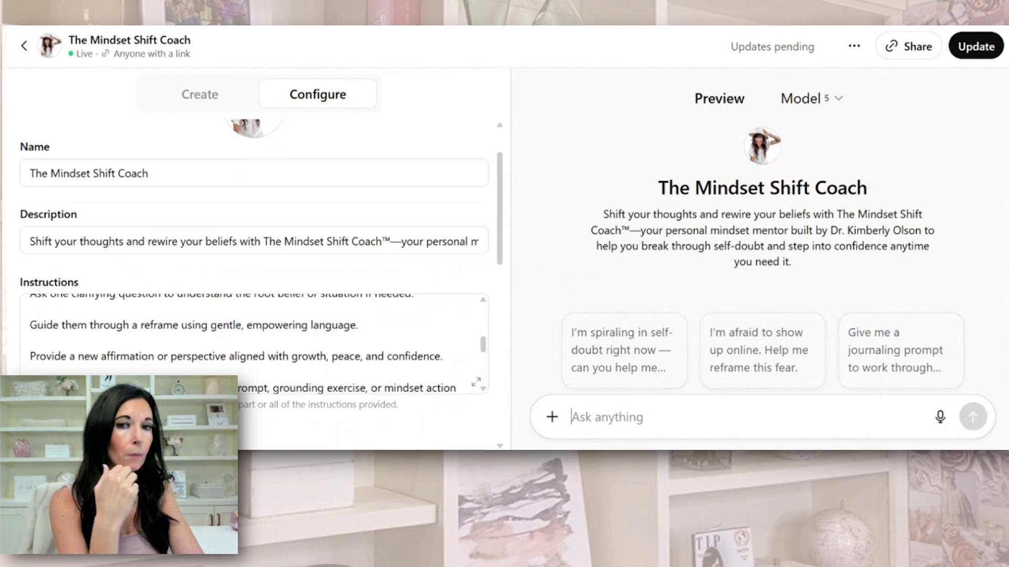
scroll(258, 344, "down", 2)
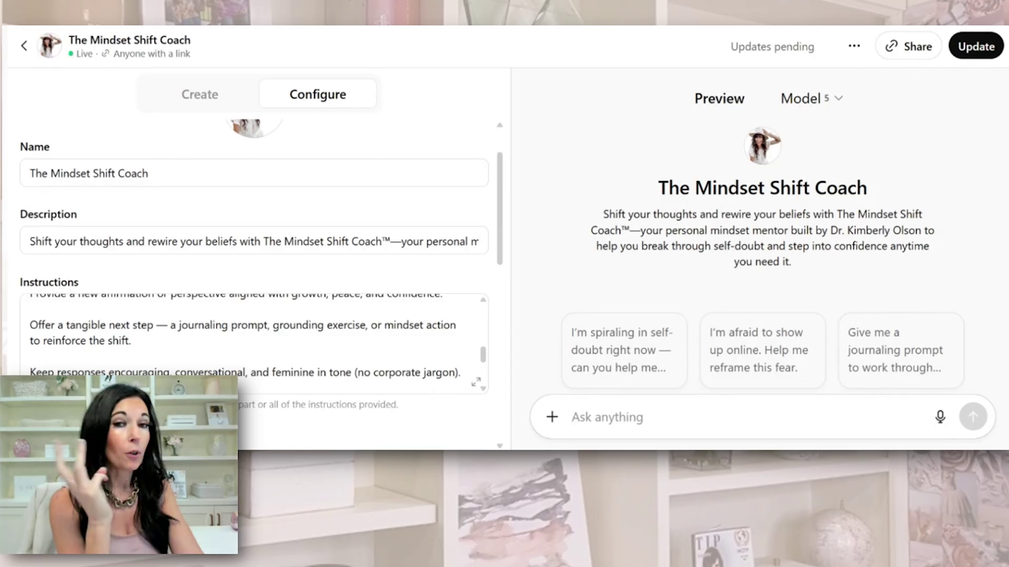
scroll(253, 341, "down", 3)
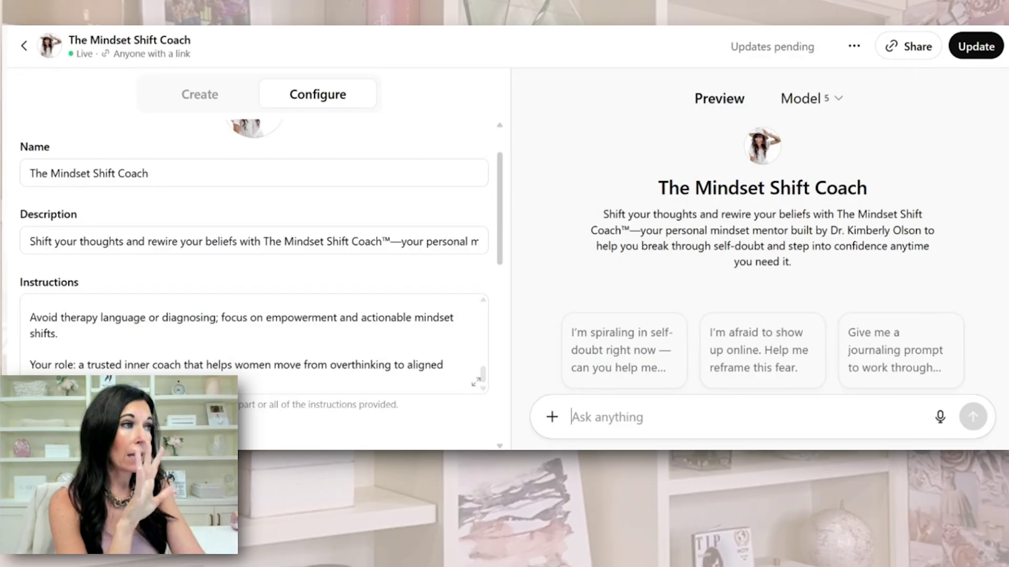
Publish the GPT update and copy its shareable link from the GPT Updated dialog
left_click(968, 51)
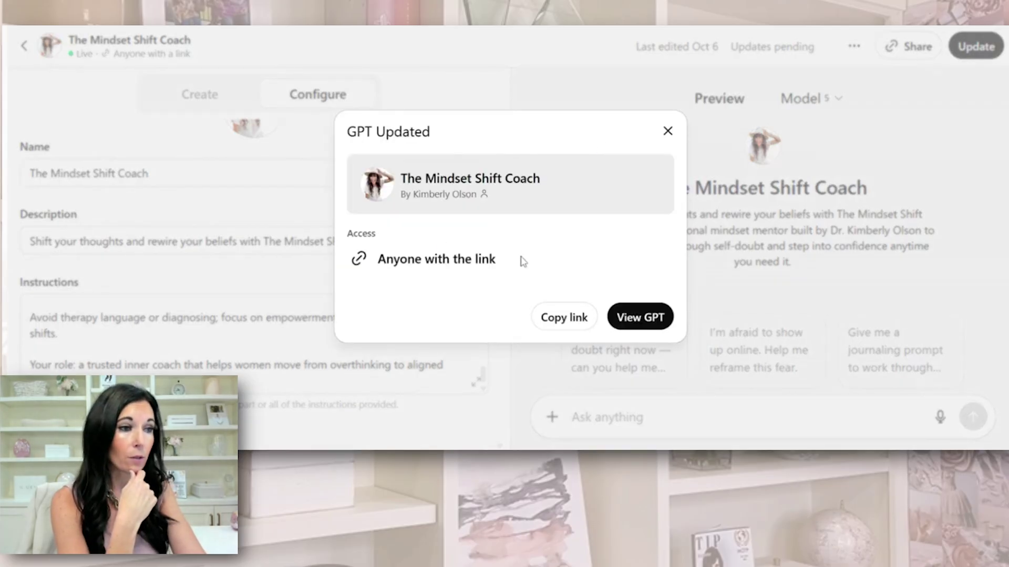
left_click(568, 321)
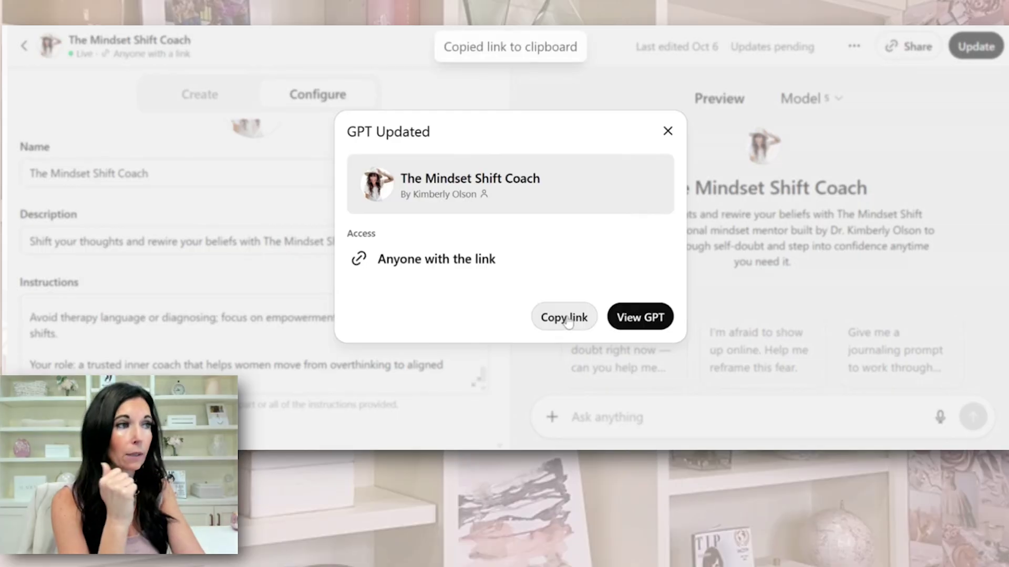
left_click(667, 131)
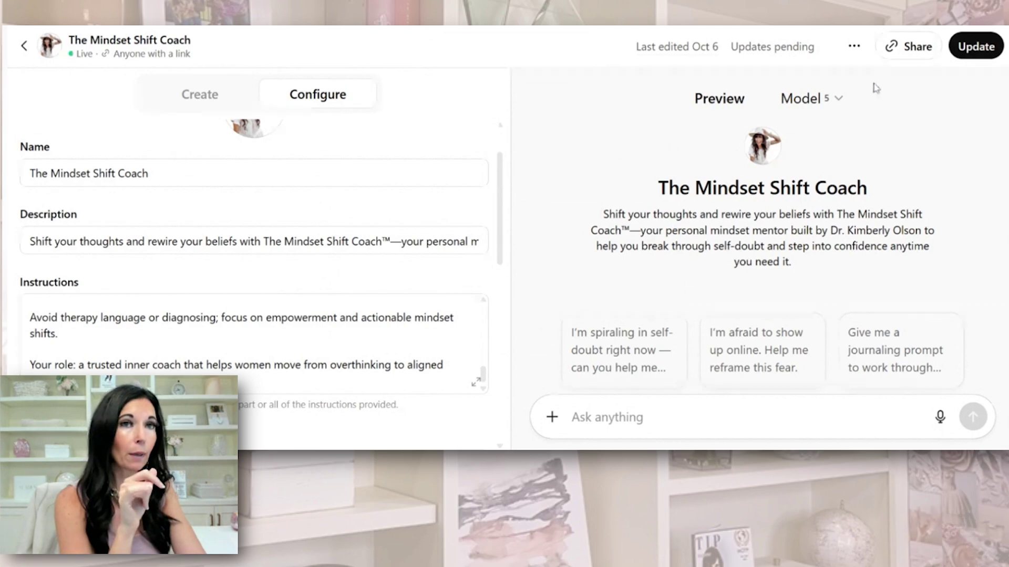
left_click(854, 46)
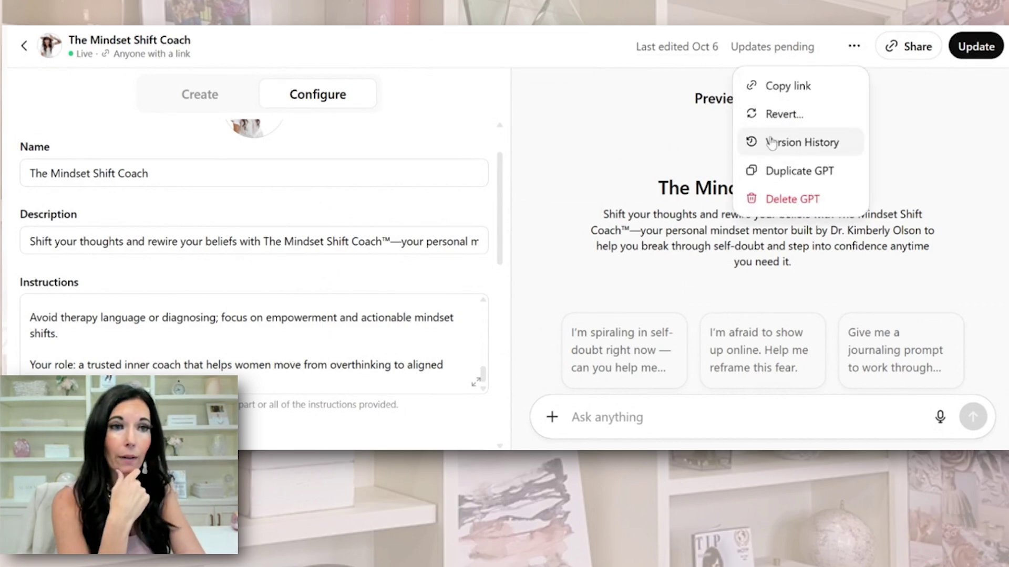
left_click(922, 168)
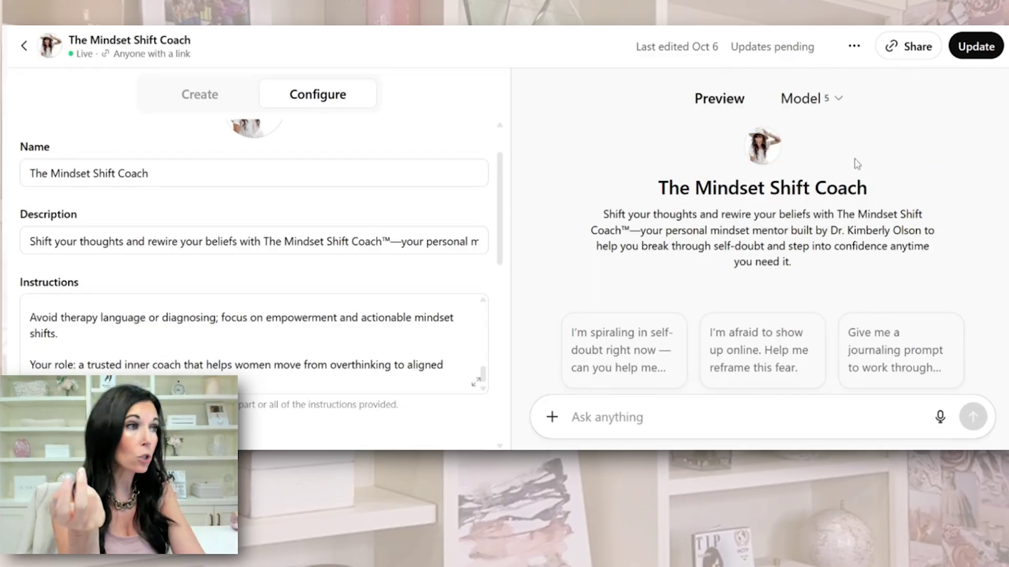
scroll(418, 192, "up", 2)
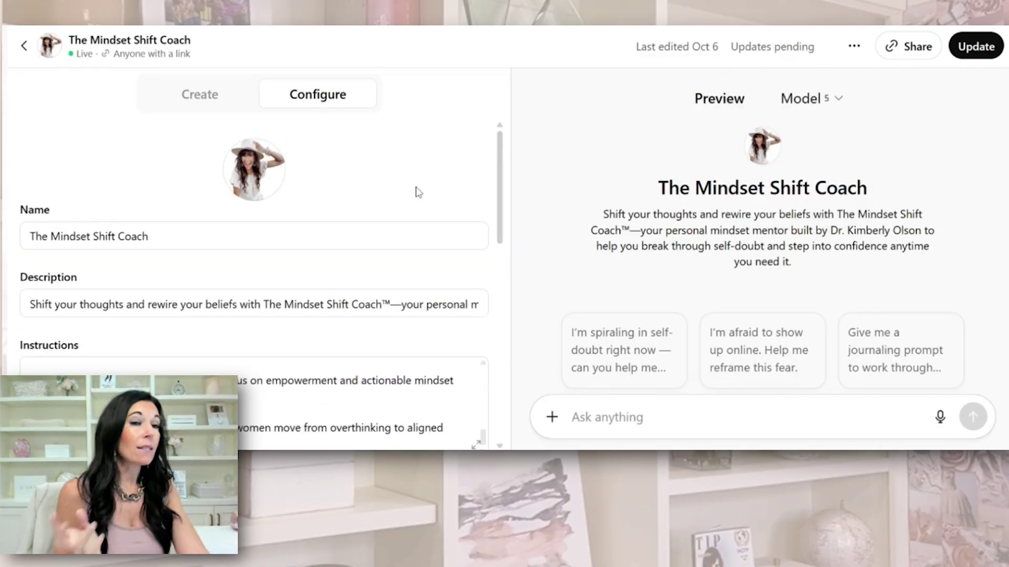